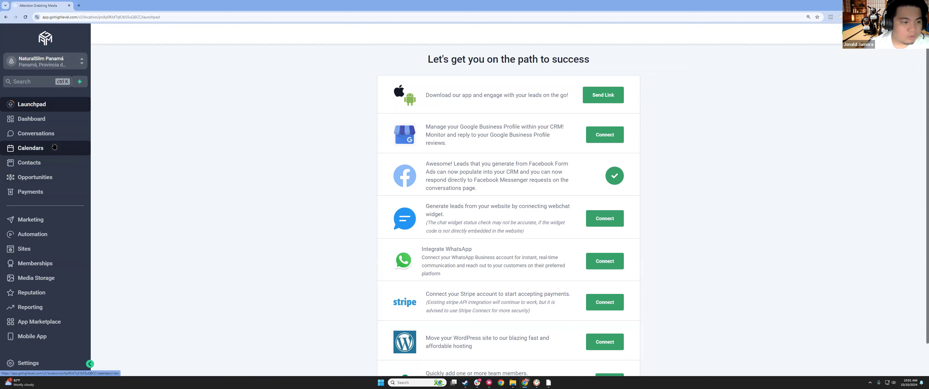
# Open the Calendars section of the sub-account
pyautogui.moveTo(172, 150); pyautogui.dragTo(202, 154)
pyautogui.click(202, 154)
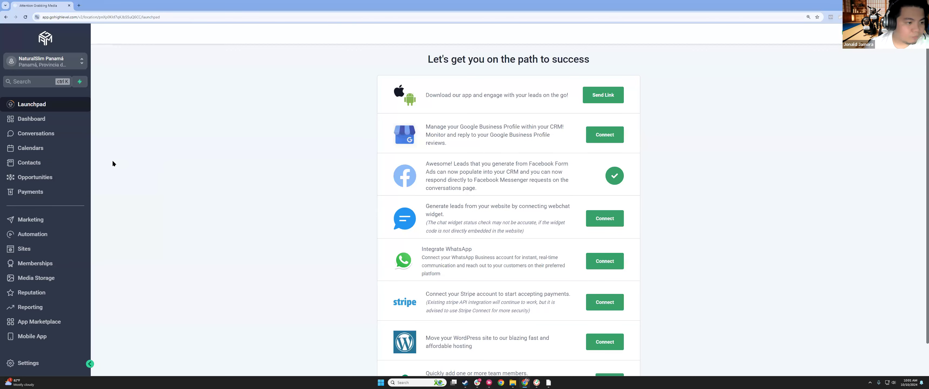
pyautogui.click(43, 155)
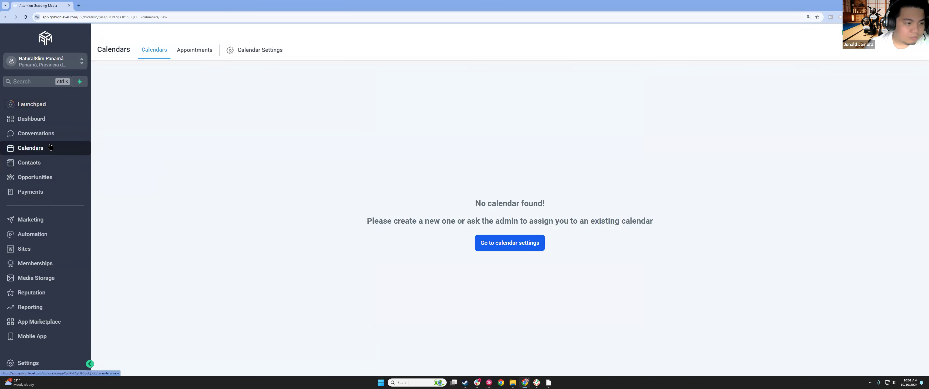
pyautogui.hotkey('ctrl', '+')
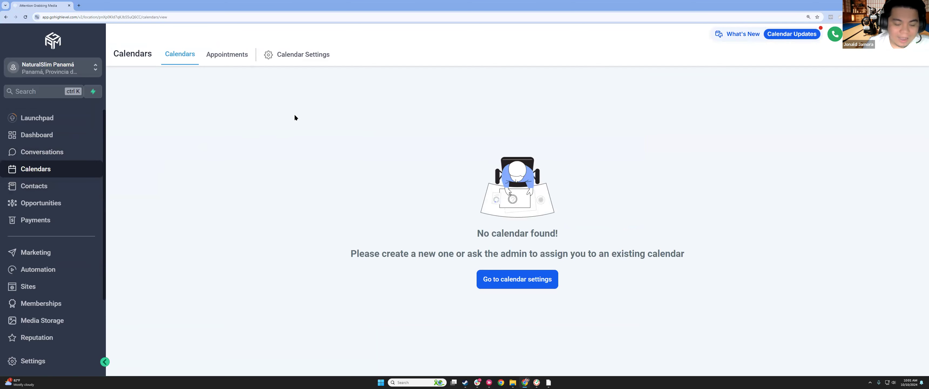
pyautogui.moveTo(414, 212); pyautogui.dragTo(729, 300)
pyautogui.click(729, 300)
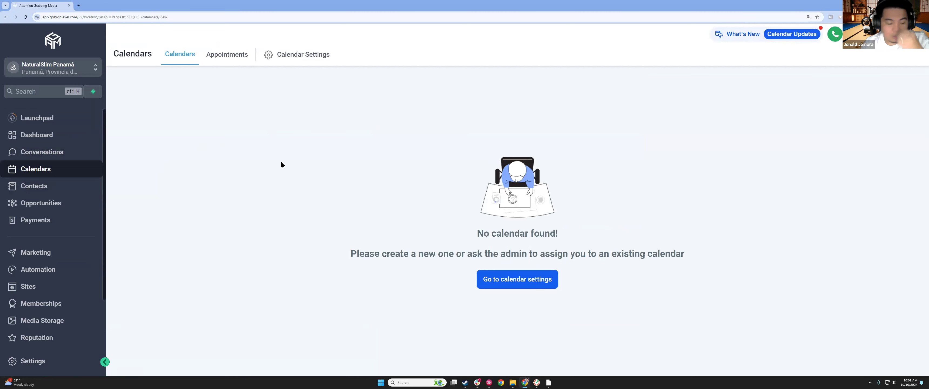
# Review the Appointments list and the options offered by its calendar and status filters
pyautogui.click(224, 60)
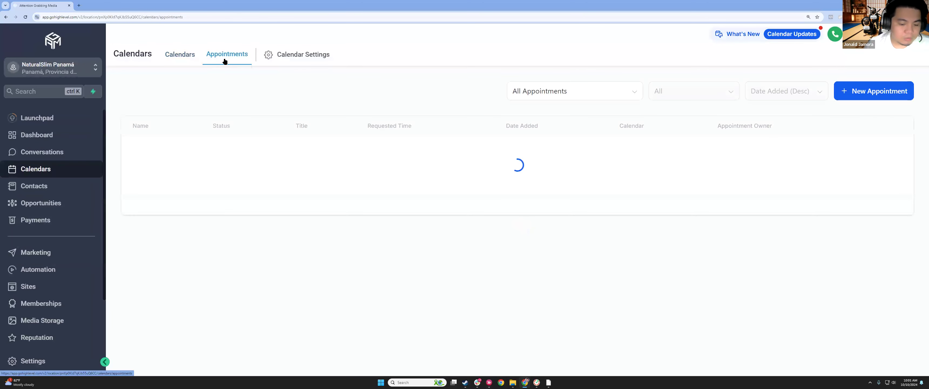
pyautogui.click(627, 95)
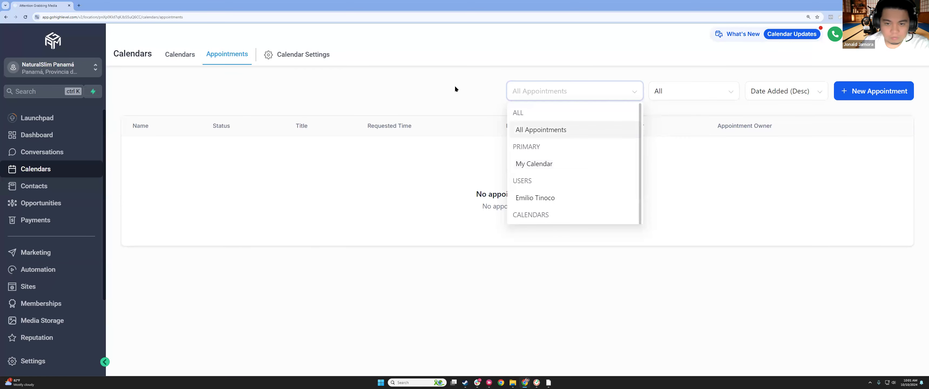
pyautogui.click(676, 88)
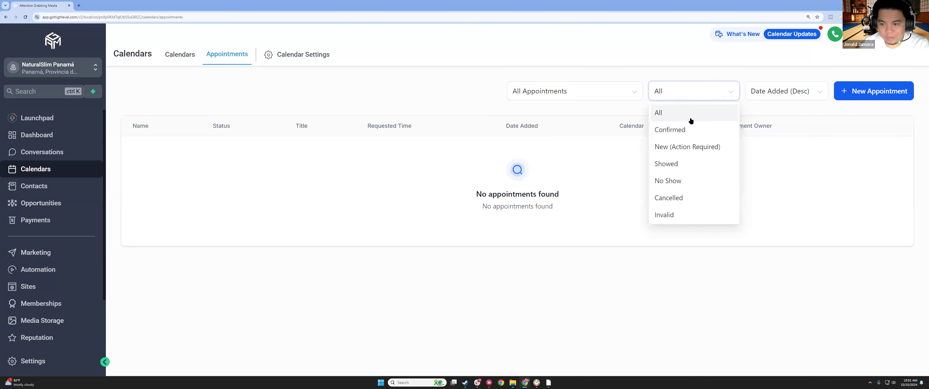
pyautogui.click(403, 92)
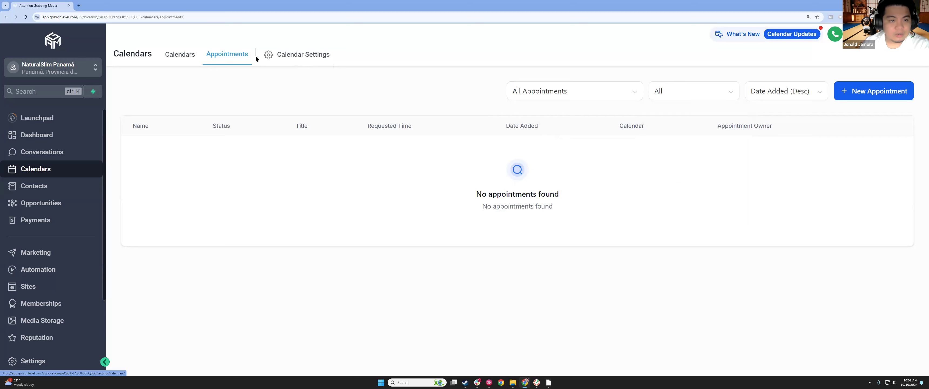
# Open the calendar settings and look through the Preferences and Connections pages
pyautogui.click(285, 56)
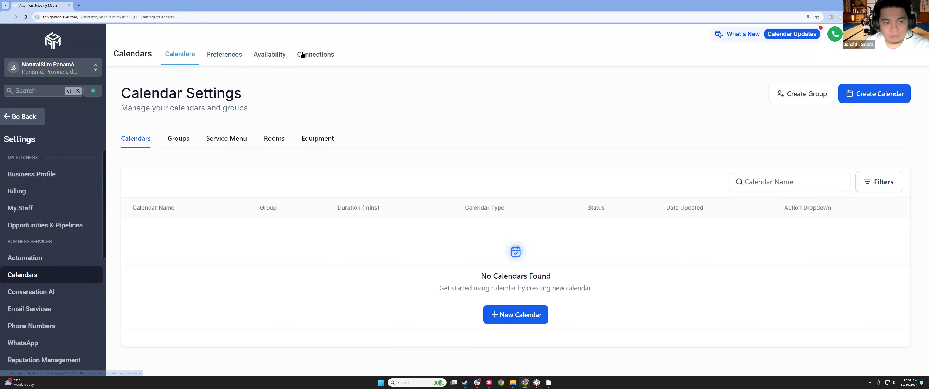
pyautogui.click(228, 55)
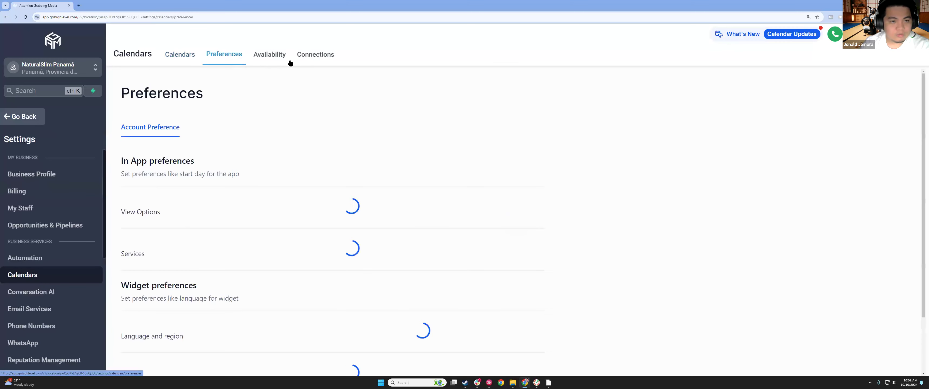
pyautogui.click(317, 62)
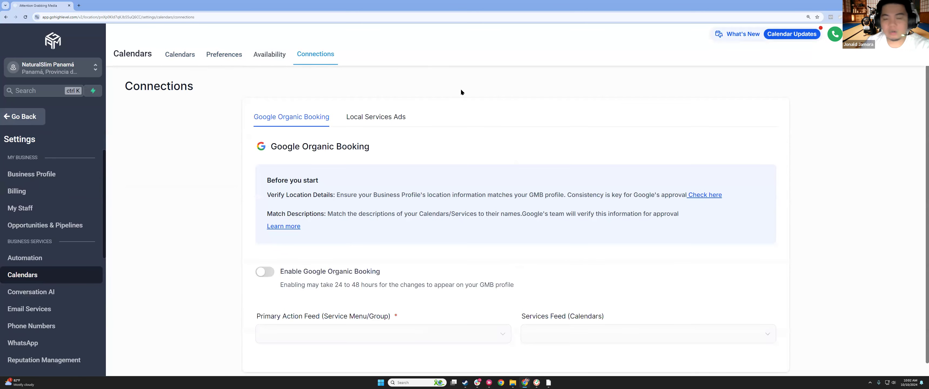
pyautogui.scroll(-1, 460, 94)
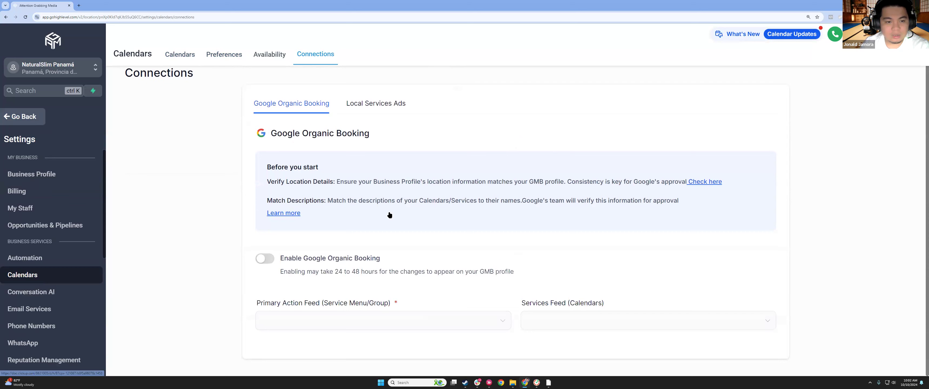
pyautogui.click(261, 260)
pyautogui.click(522, 241)
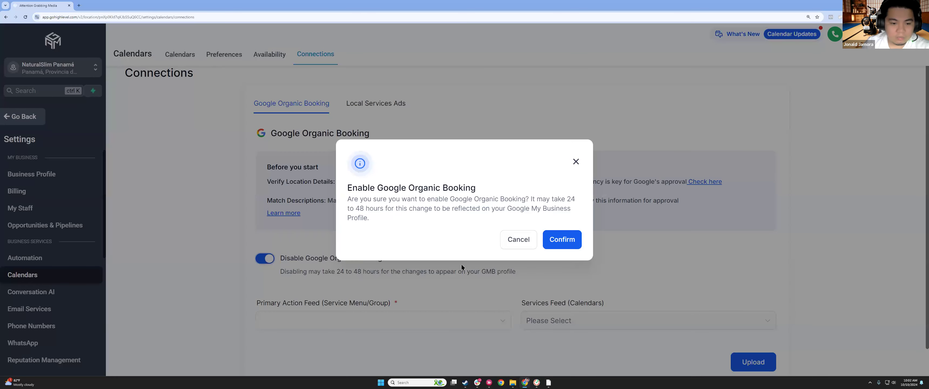
pyautogui.moveTo(360, 260); pyautogui.dragTo(606, 305)
# Examine the Local Services Ads and Google Organic Booking connections, and check the Availability page
pyautogui.click(378, 104)
pyautogui.scroll(-2, 486, 223)
pyautogui.scroll(2, 493, 227)
pyautogui.click(283, 119)
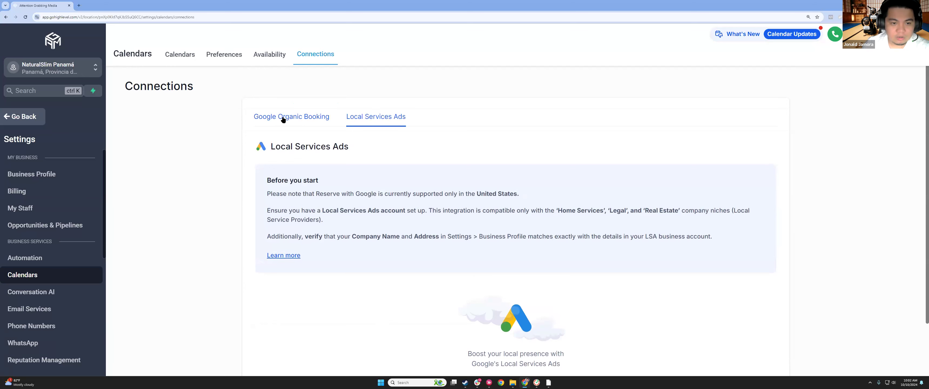
pyautogui.click(283, 120)
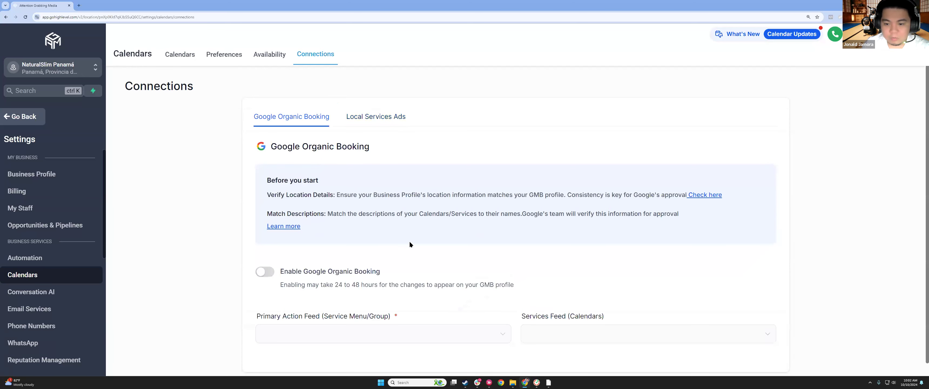
pyautogui.scroll(-1, 410, 242)
pyautogui.click(273, 55)
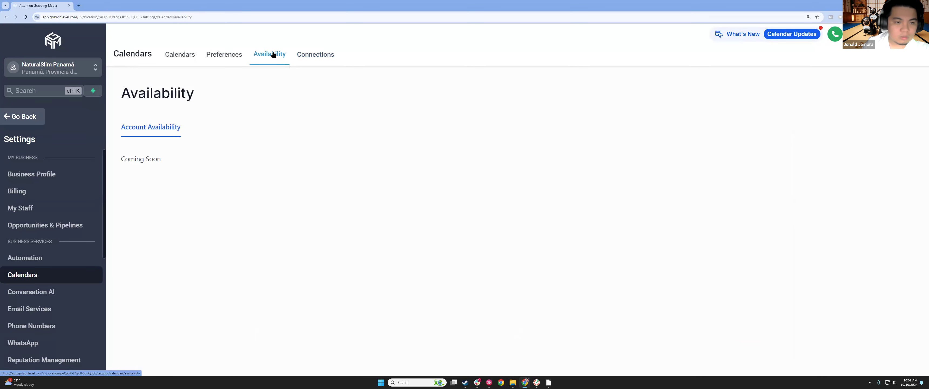
# Start a new calendar from the calendar settings with the Personal Booking scheduling type
pyautogui.click(189, 61)
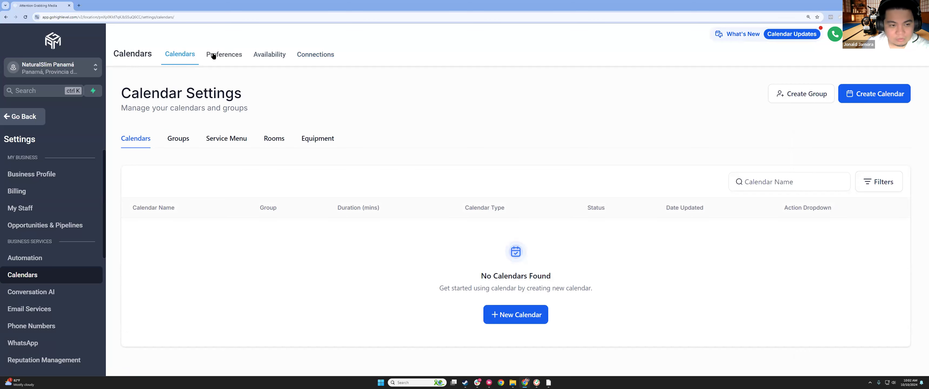
pyautogui.click(504, 314)
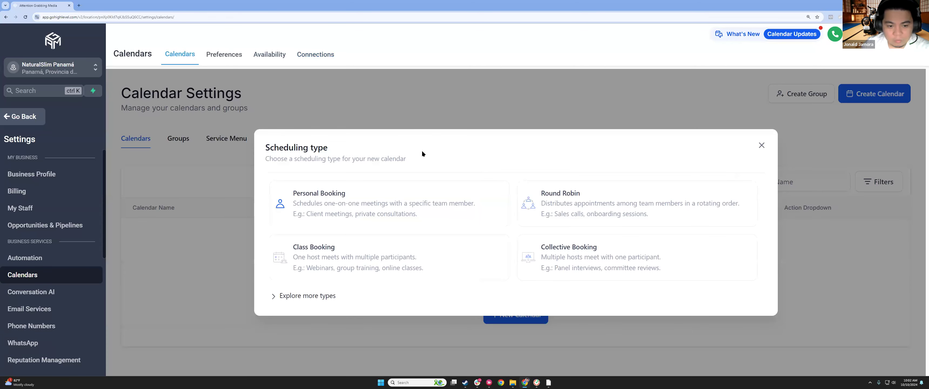
pyautogui.moveTo(266, 148); pyautogui.dragTo(422, 151)
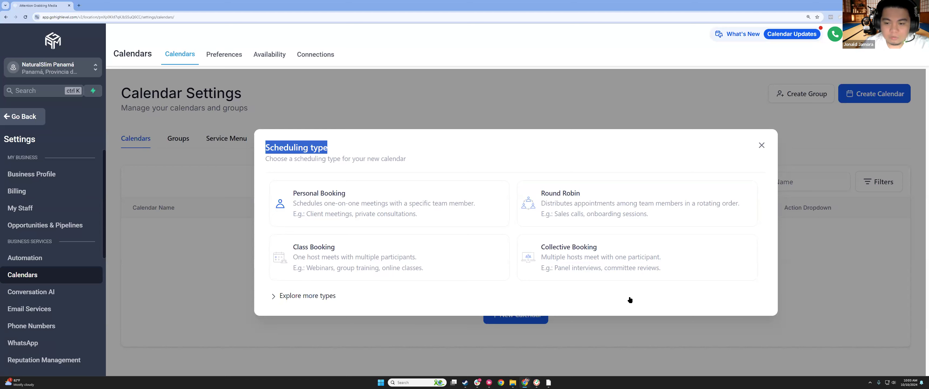
pyautogui.click(412, 207)
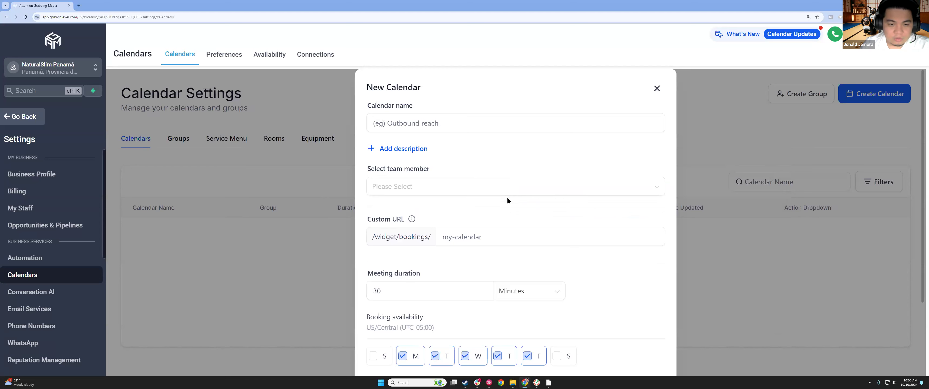
pyautogui.scroll(-3, 499, 165)
pyautogui.scroll(3, 507, 171)
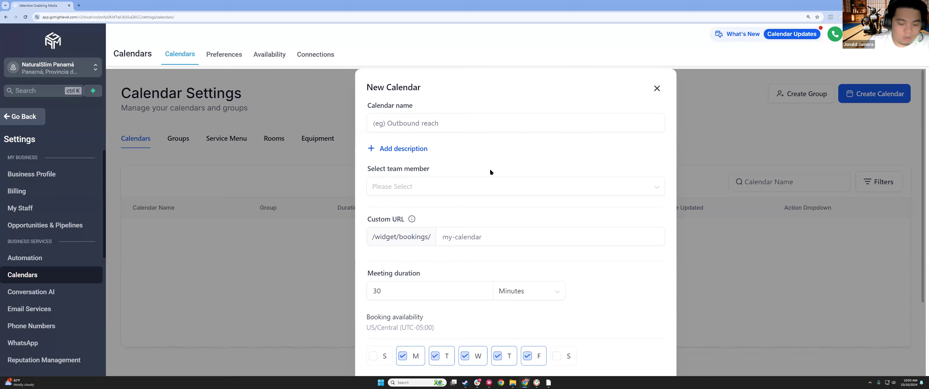
# Name the new calendar "DEMO CALENDAR 1-1 CALLS"
pyautogui.click(433, 124)
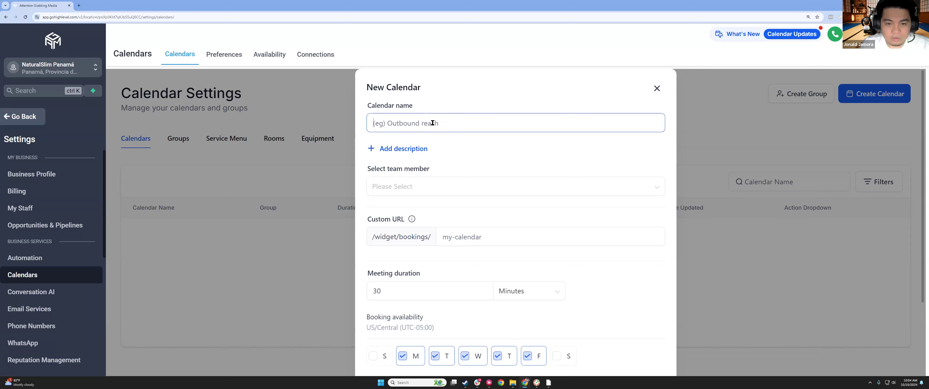
pyautogui.write('DEMO CAELN')
pyautogui.press('BackSpace')
pyautogui.press('BackSpace')
pyautogui.press('BackSpace')
pyautogui.write('LENDAR 1-1 CALLS')
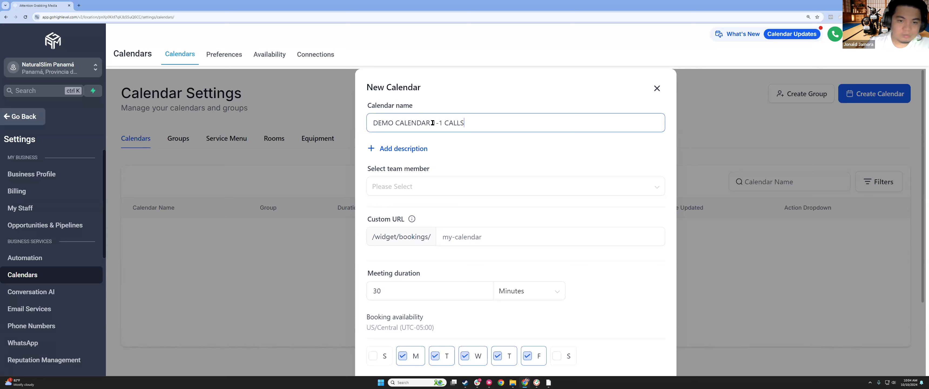
pyautogui.moveTo(373, 123); pyautogui.dragTo(542, 124)
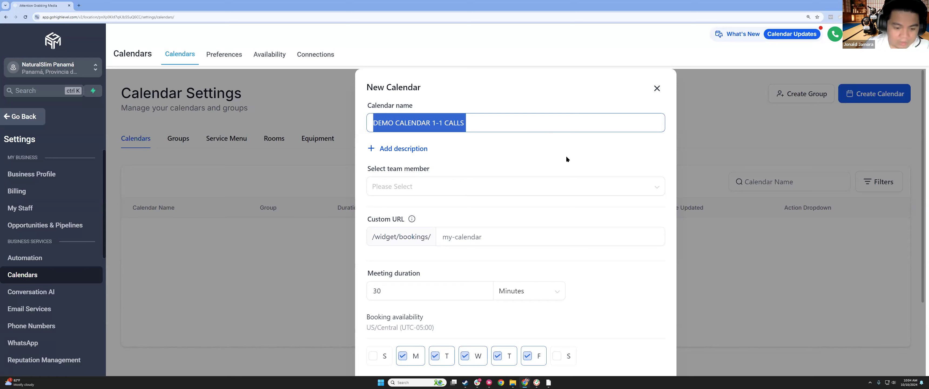
# Add a description to the new calendar reading "This is for demo purposes only."
pyautogui.click(415, 148)
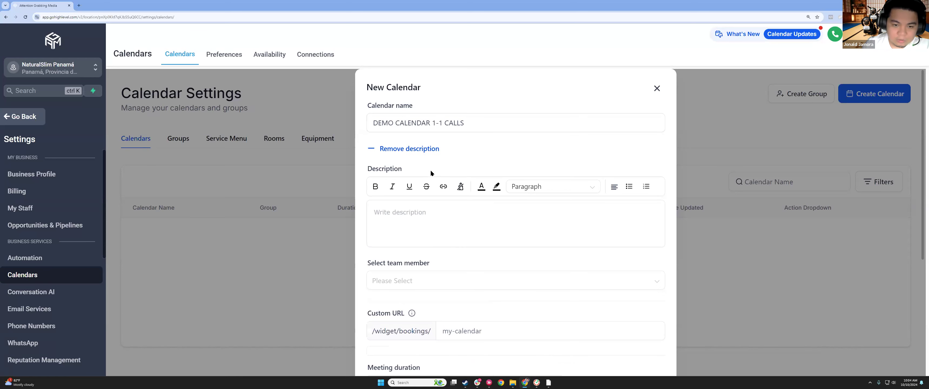
pyautogui.write('This is for demo purposes olyt')
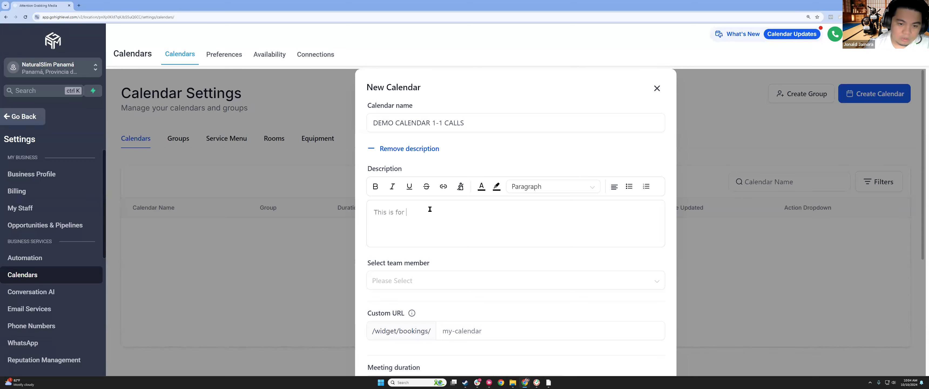
pyautogui.press('BackSpace')
pyautogui.press('BackSpace')
pyautogui.write('nly.')
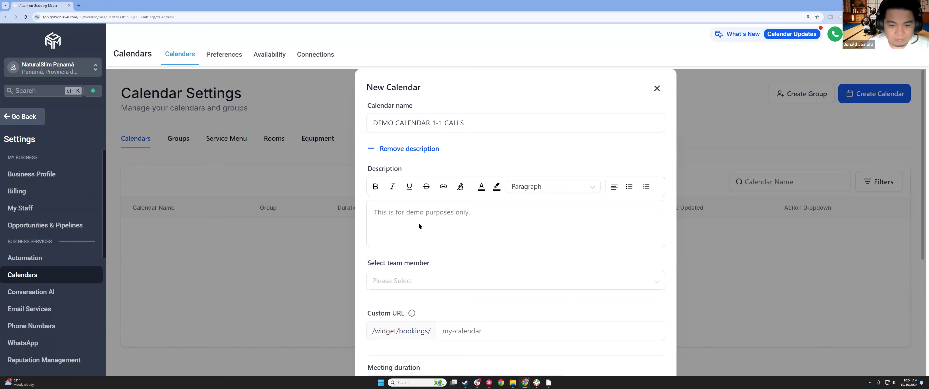
# Assign the only available team member to the new calendar
pyautogui.scroll(-2, 418, 222)
pyautogui.click(437, 209)
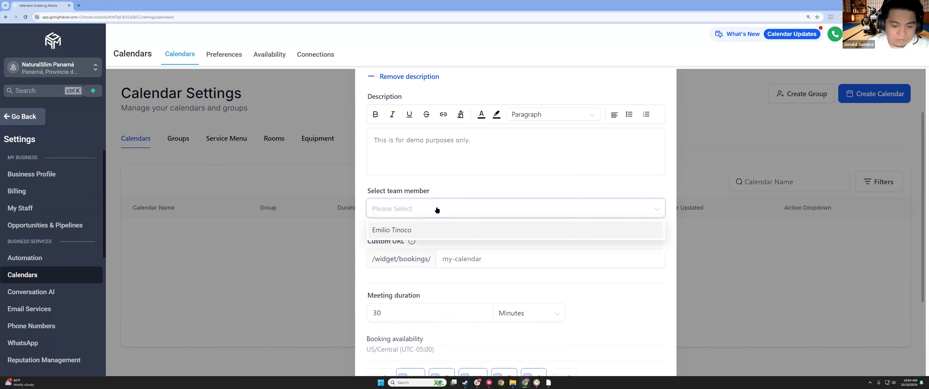
pyautogui.click(421, 233)
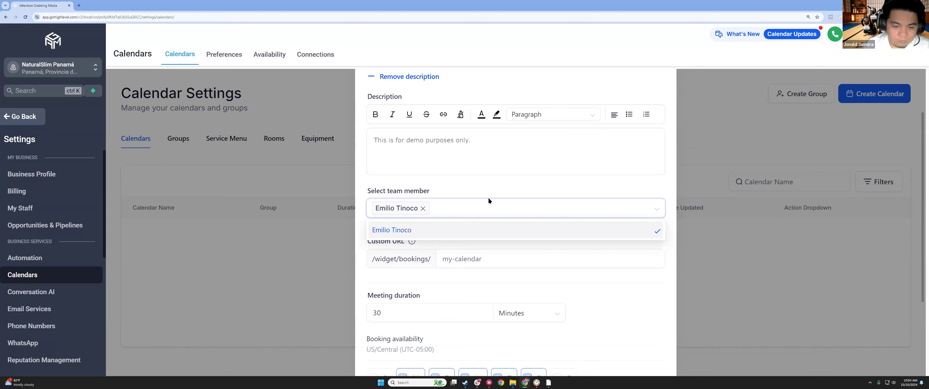
pyautogui.click(491, 187)
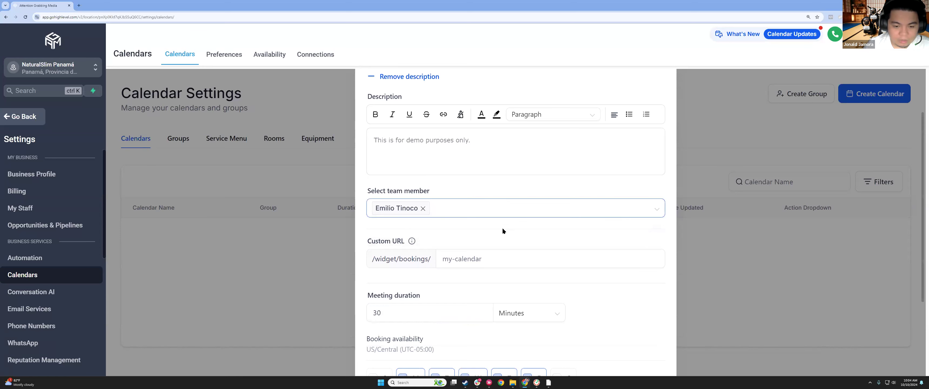
# Set the calendar's custom booking URL to the presenter's first name followed directly by "demo"
pyautogui.scroll(-2, 504, 231)
pyautogui.click(478, 193)
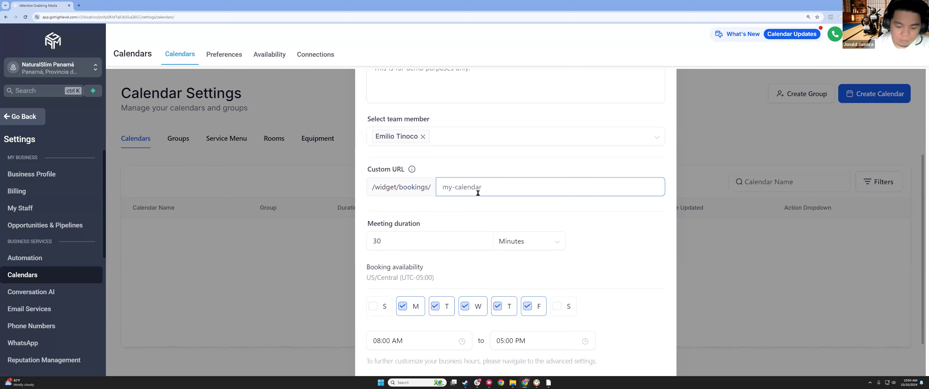
pyautogui.write('jonalddemo')
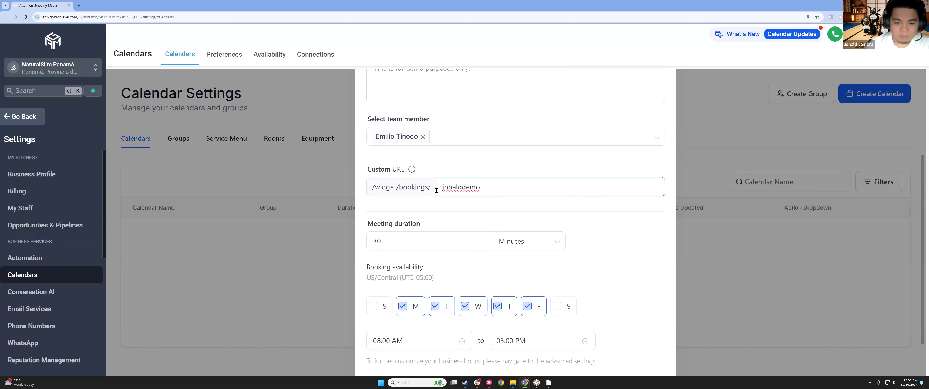
pyautogui.click(440, 205)
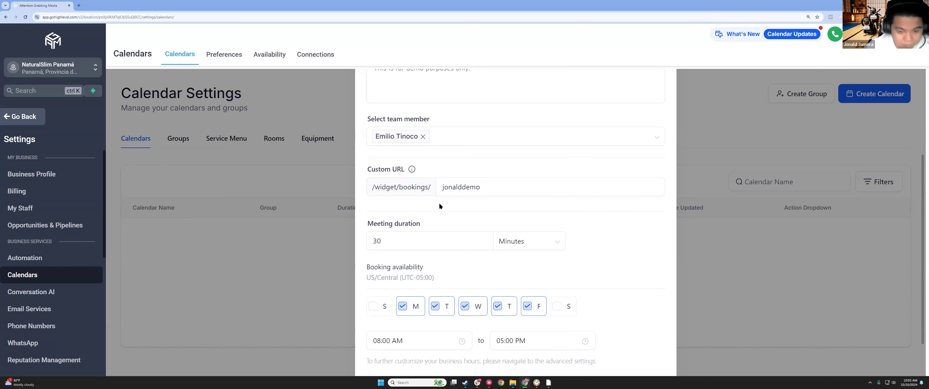
# Change the meeting duration to 1 and set it back to 30 minutes
pyautogui.scroll(-1, 440, 202)
pyautogui.click(417, 193)
pyautogui.doubleClick(418, 193)
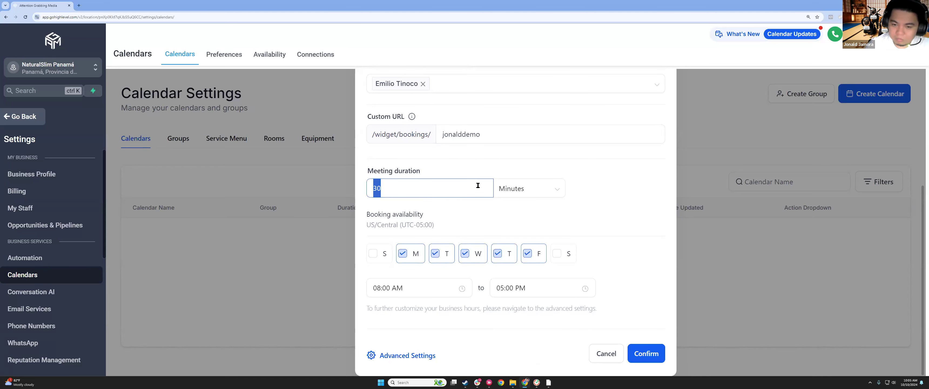
pyautogui.write('1')
pyautogui.hotkey('ctrl', 'a')
pyautogui.write('30')
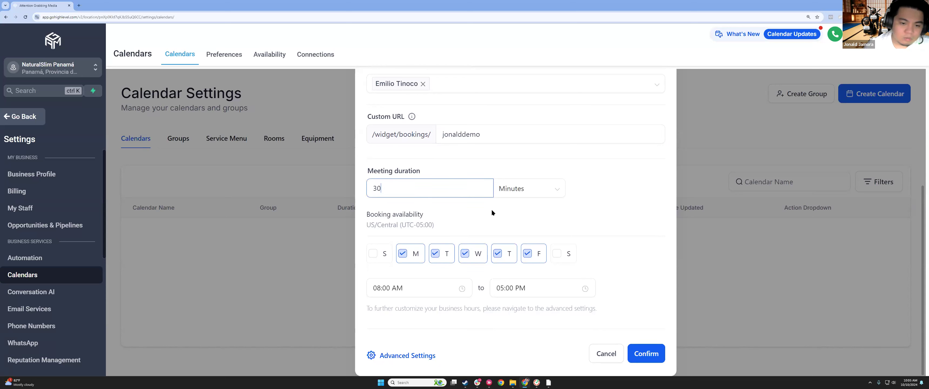
# Try adding Sunday and Saturday to the booking availability, and restore the Monday to Friday selection
pyautogui.click(514, 190)
pyautogui.click(616, 182)
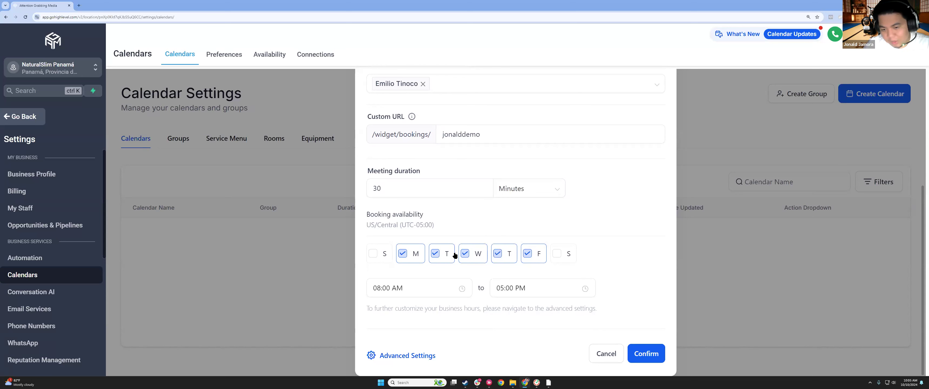
pyautogui.click(373, 254)
pyautogui.click(402, 253)
pyautogui.click(403, 253)
pyautogui.click(557, 253)
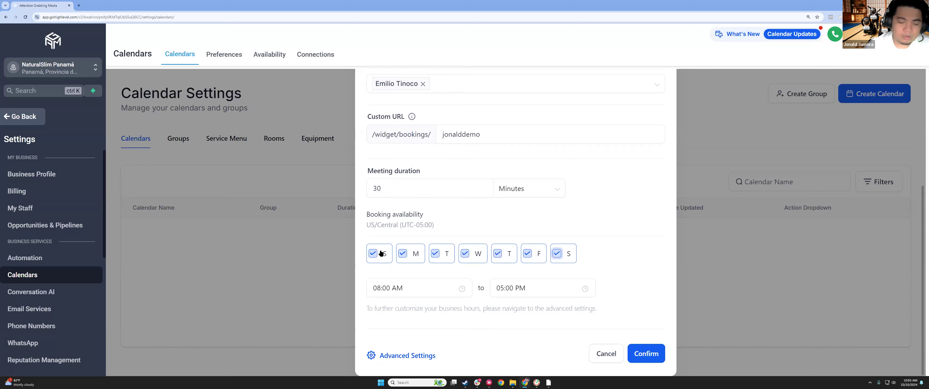
pyautogui.click(557, 254)
pyautogui.click(374, 254)
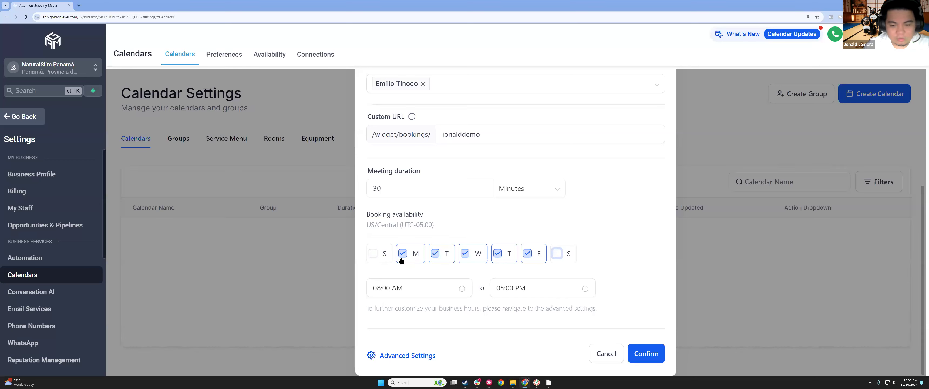
# Remove Tuesday and Thursday from the booking availability and set the daily start time to 11:00 AM
pyautogui.click(438, 257)
pyautogui.click(501, 255)
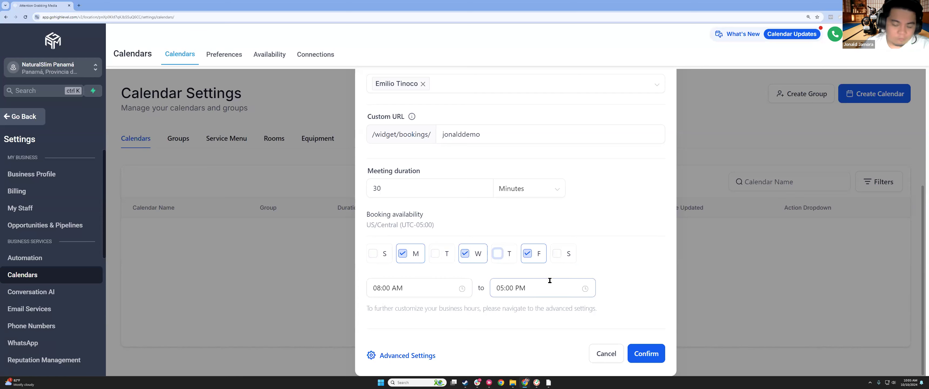
pyautogui.click(452, 284)
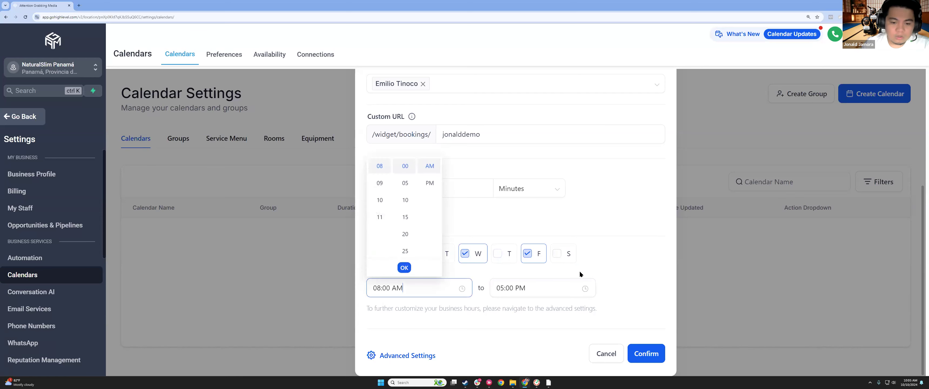
pyautogui.click(445, 305)
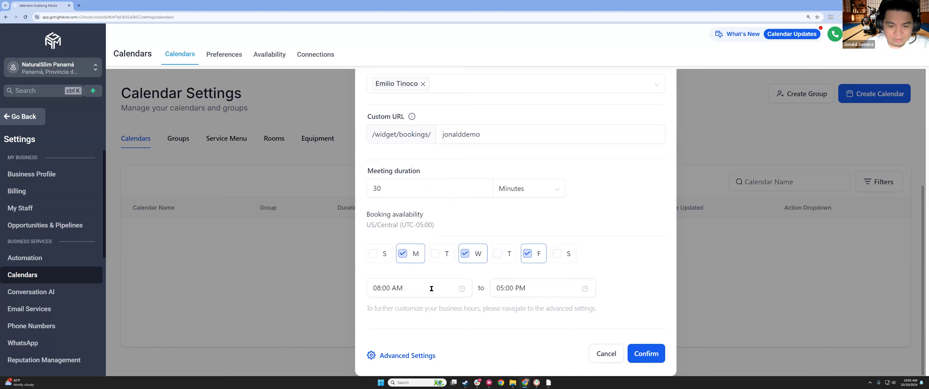
pyautogui.click(455, 291)
pyautogui.click(383, 219)
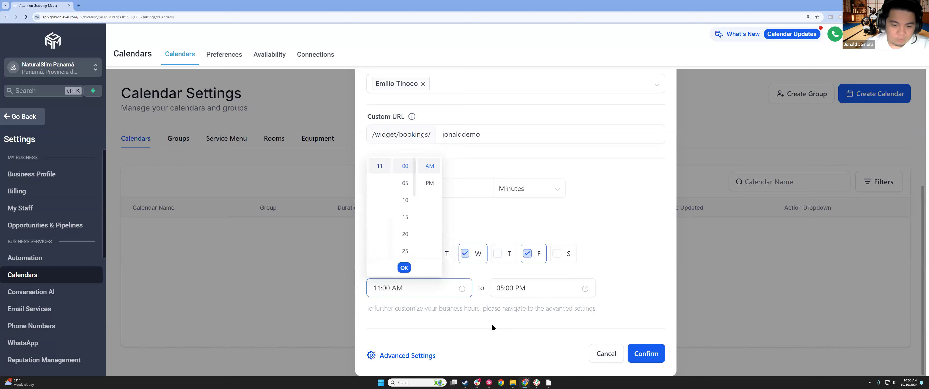
pyautogui.click(503, 306)
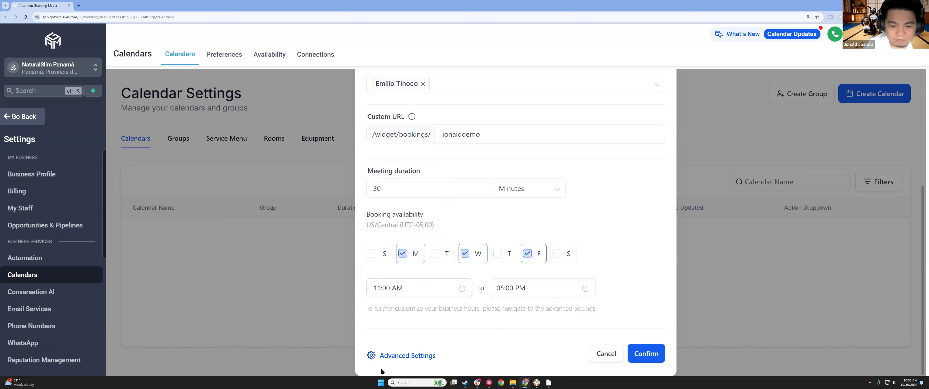
# Open the advanced settings of the new calendar and return to the calendar list
pyautogui.click(397, 356)
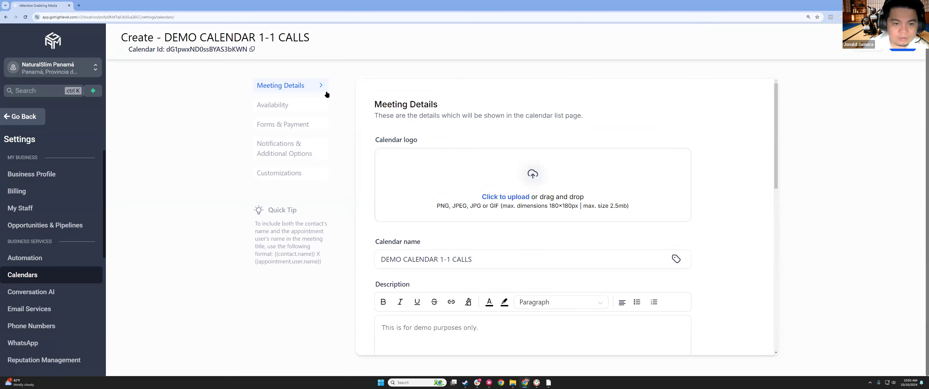
pyautogui.hotkey('alt', 'Left')
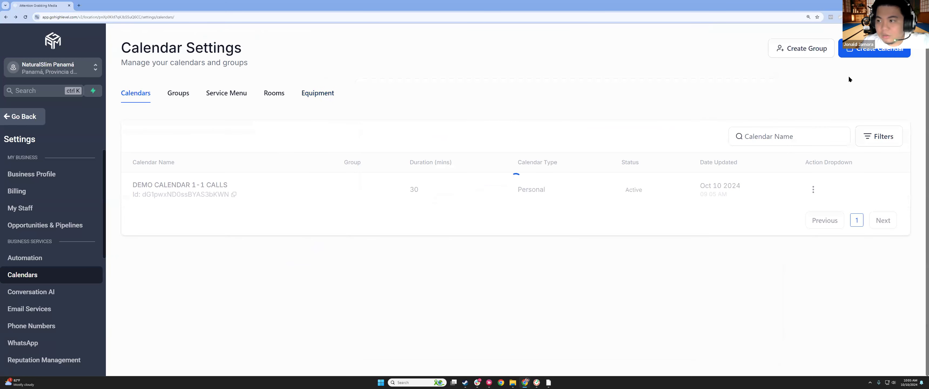
# Delete the calendar "DEMO CALENDAR 1-1 CALLS" from the calendar list
pyautogui.click(813, 189)
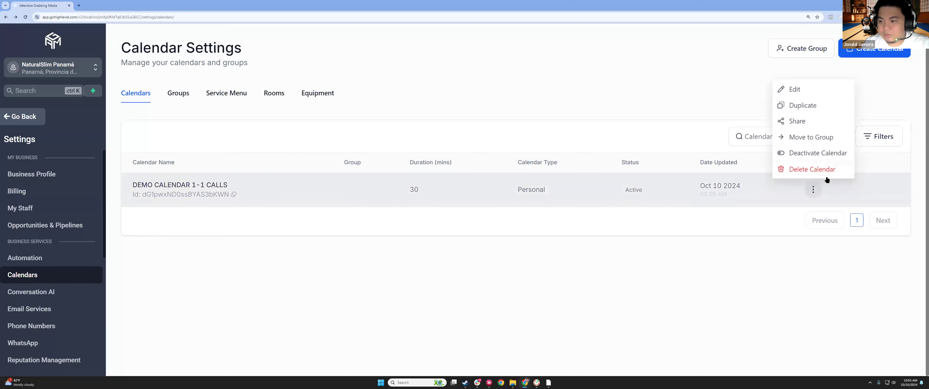
pyautogui.click(812, 169)
pyautogui.click(611, 233)
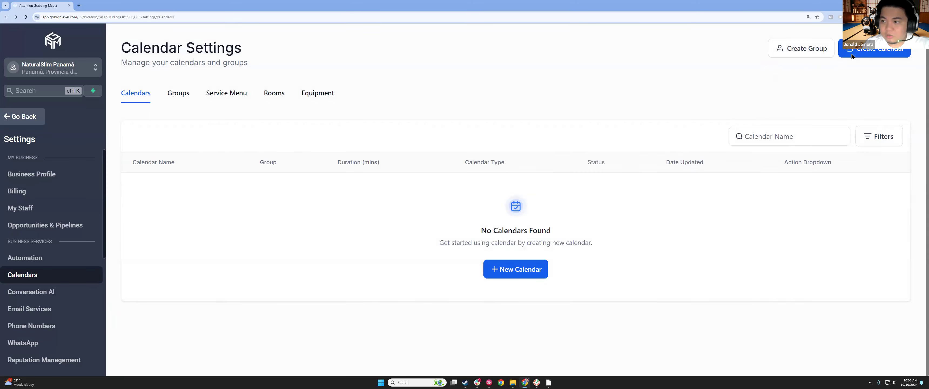
# Start a new Personal Booking calendar and name it "DEMO CALENDAR 1-1"
pyautogui.click(846, 52)
pyautogui.click(476, 235)
pyautogui.click(448, 78)
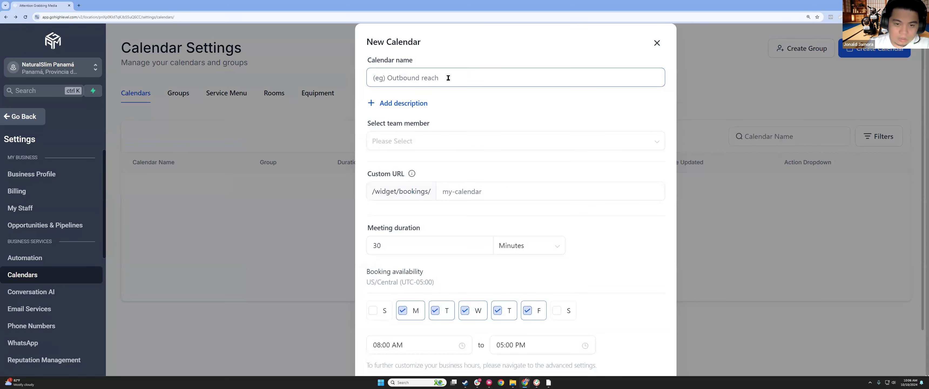
pyautogui.write('DEM')
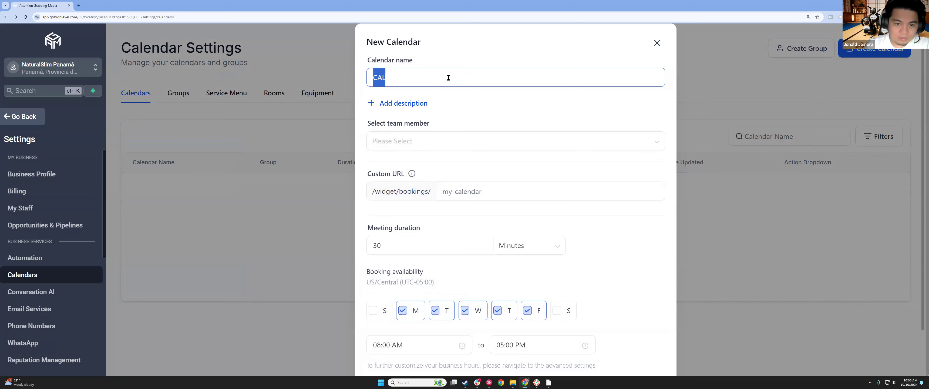
pyautogui.write('O CALENDAR 1')
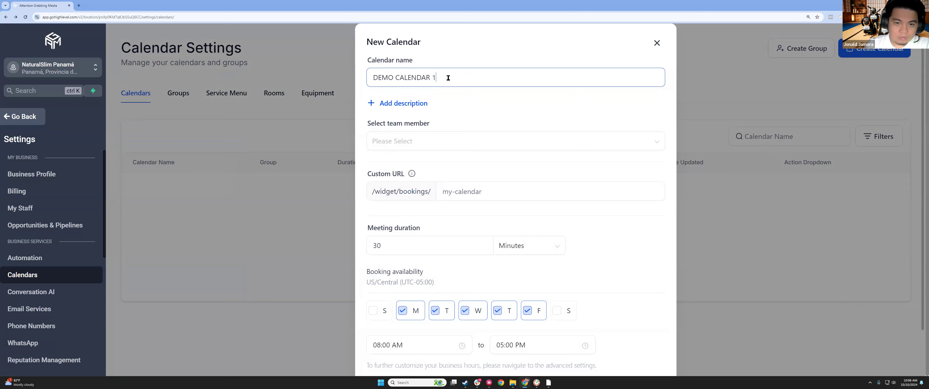
pyautogui.write('-1')
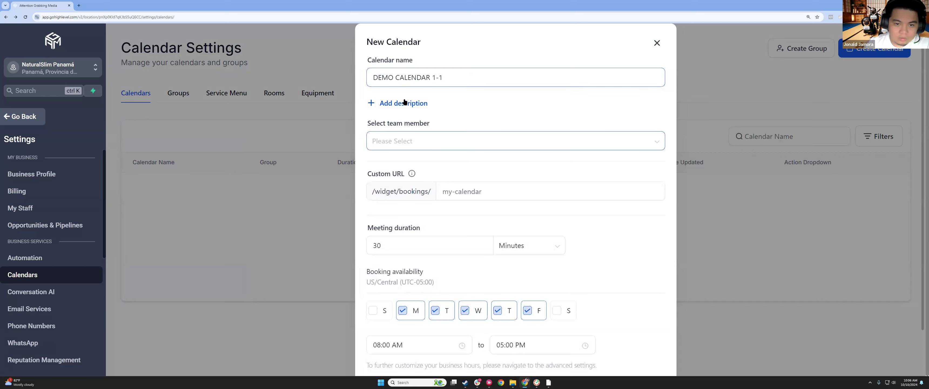
# Add a description to the calendar reading "This is for demo only."
pyautogui.click(402, 103)
pyautogui.click(420, 164)
pyautogui.write('Th')
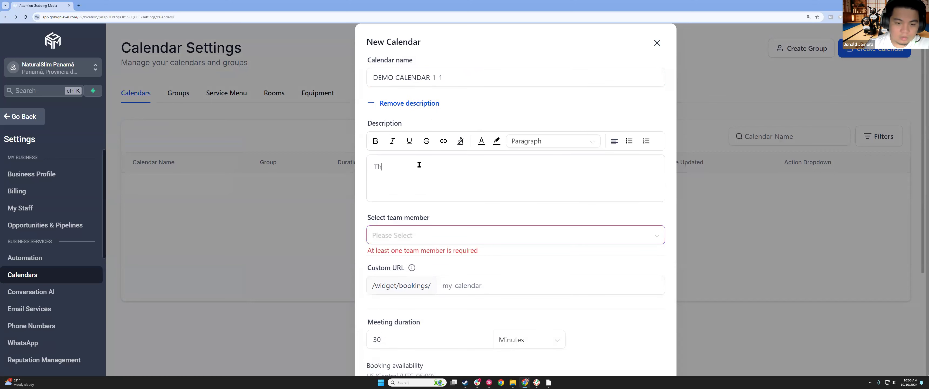
pyautogui.write('is is for demo only.')
# Assign the available team member and set the custom booking URL to the presenter's first name followed directly by "demo"
pyautogui.click(441, 238)
pyautogui.click(433, 253)
pyautogui.click(472, 282)
pyautogui.write('jonalddemo')
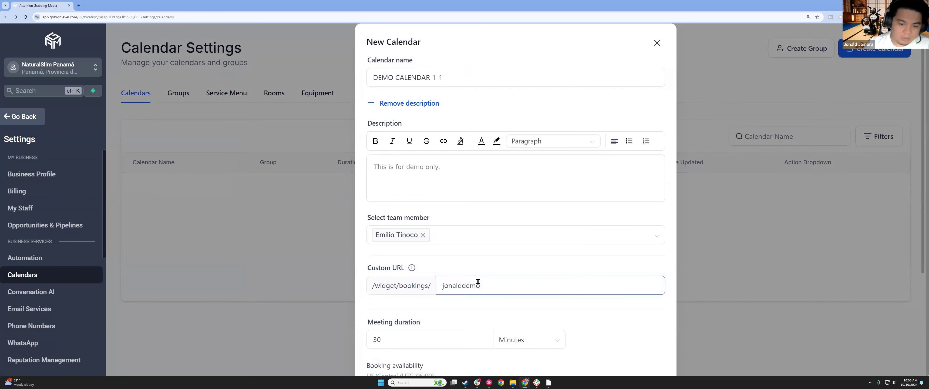
# Limit the booking availability to Monday, Wednesday and Friday by removing Tuesday and Thursday, and review the calendar form
pyautogui.scroll(-4, 463, 223)
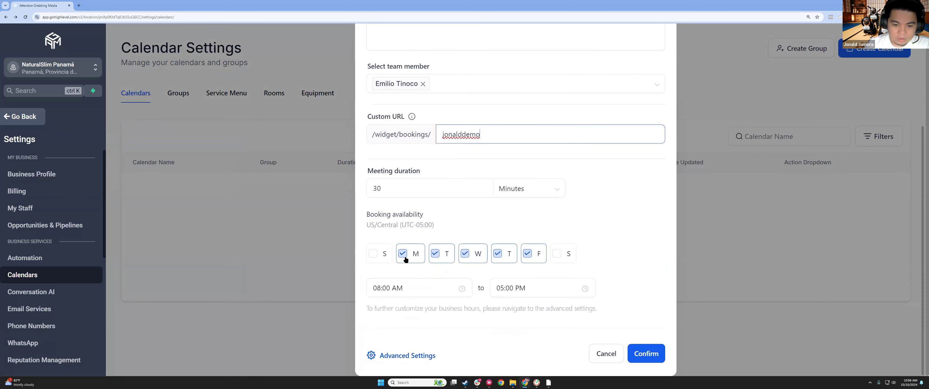
pyautogui.click(435, 257)
pyautogui.click(494, 256)
pyautogui.scroll(4, 449, 171)
pyautogui.scroll(-4, 458, 187)
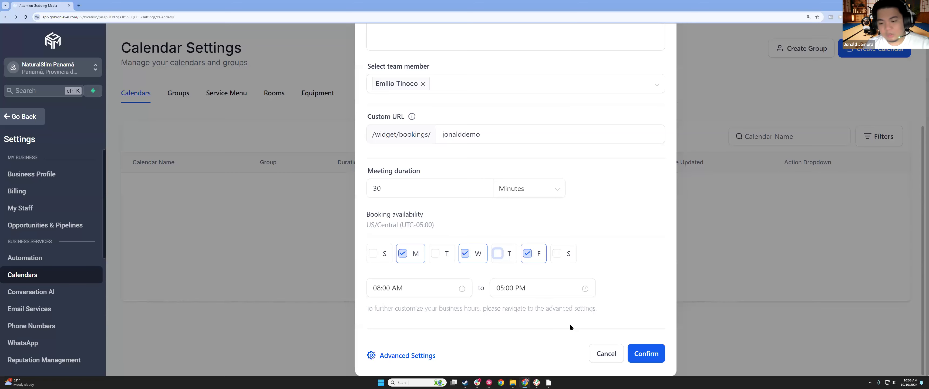
pyautogui.scroll(3, 577, 332)
pyautogui.scroll(-3, 591, 343)
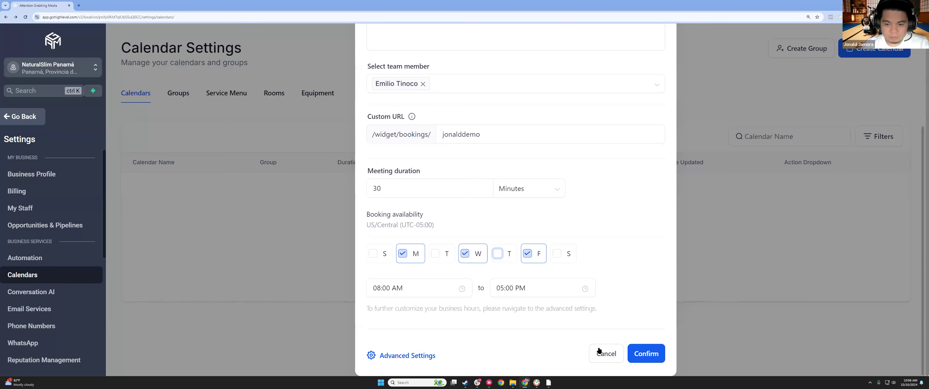
pyautogui.scroll(3, 605, 301)
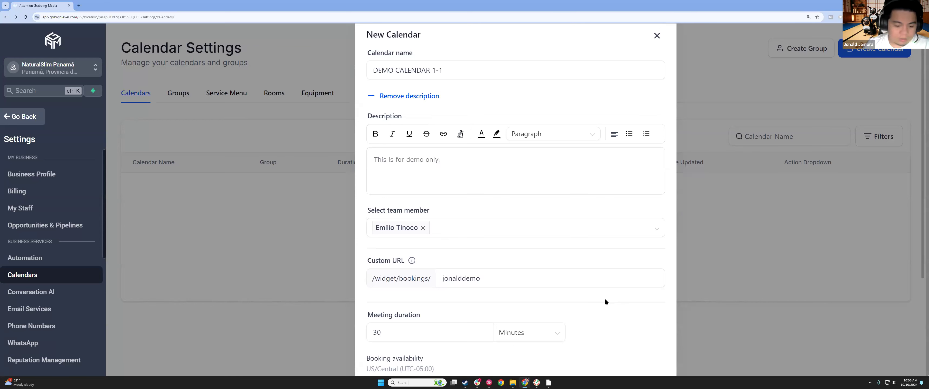
pyautogui.scroll(-3, 605, 301)
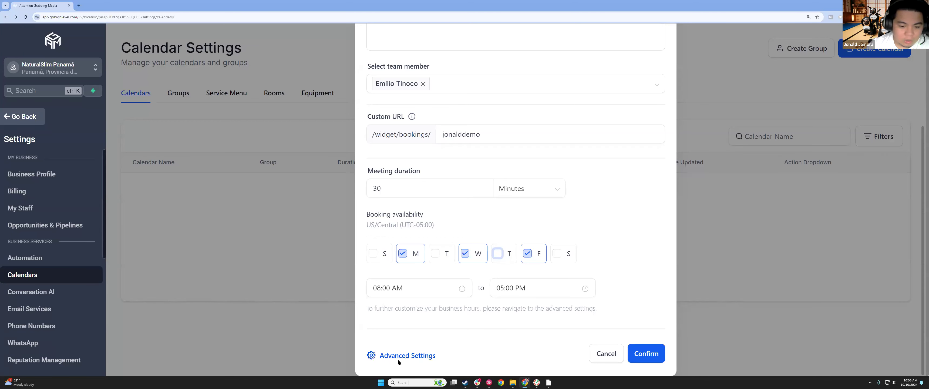
# Open the calendar's advanced settings and upload the Meta Ads and GoHighLevel integration guide image as the calendar logo
pyautogui.click(407, 357)
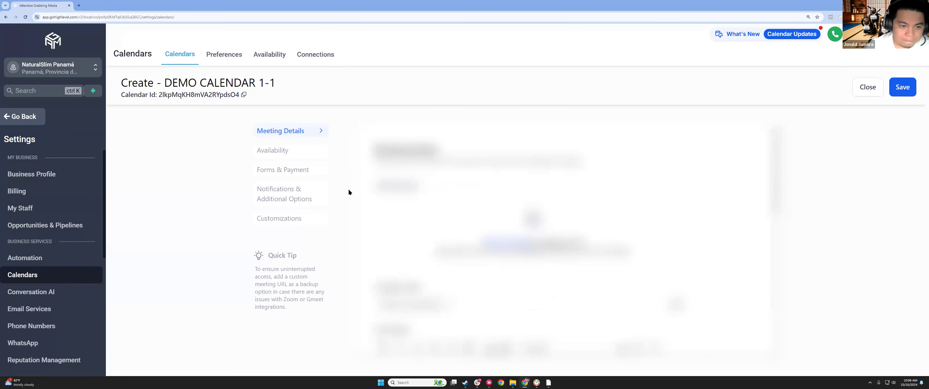
pyautogui.scroll(-4, 628, 204)
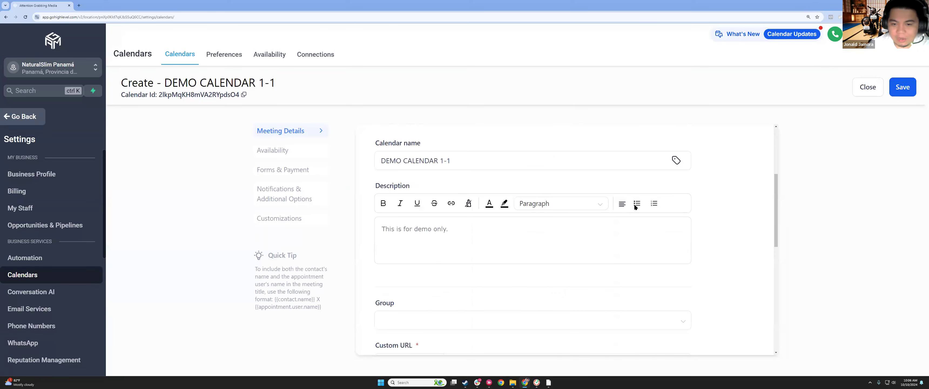
pyautogui.scroll(2, 634, 203)
pyautogui.scroll(2, 593, 228)
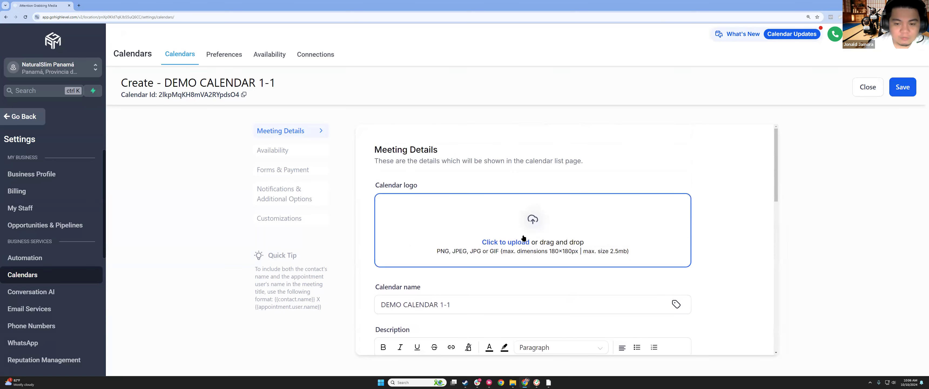
pyautogui.click(513, 244)
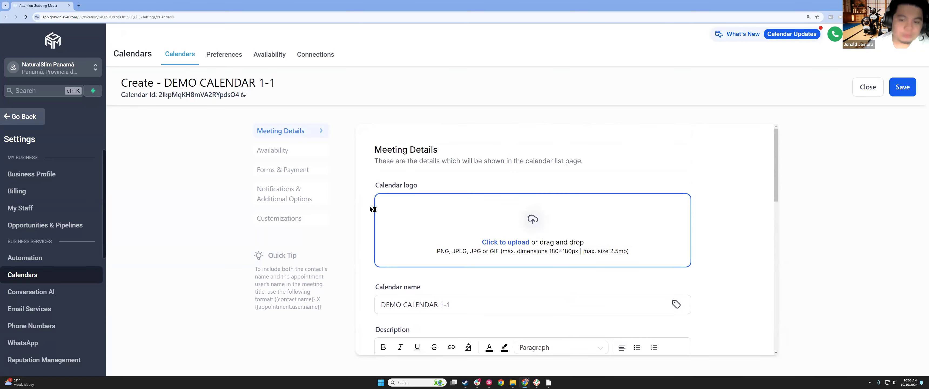
pyautogui.click(99, 86)
pyautogui.doubleClick(98, 87)
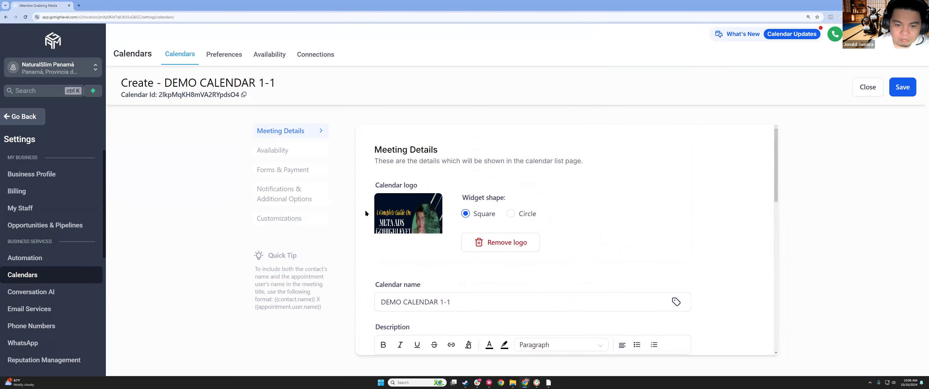
# Review the calendar's name and description in the meeting details and check which groups can be assigned
pyautogui.scroll(-4, 509, 236)
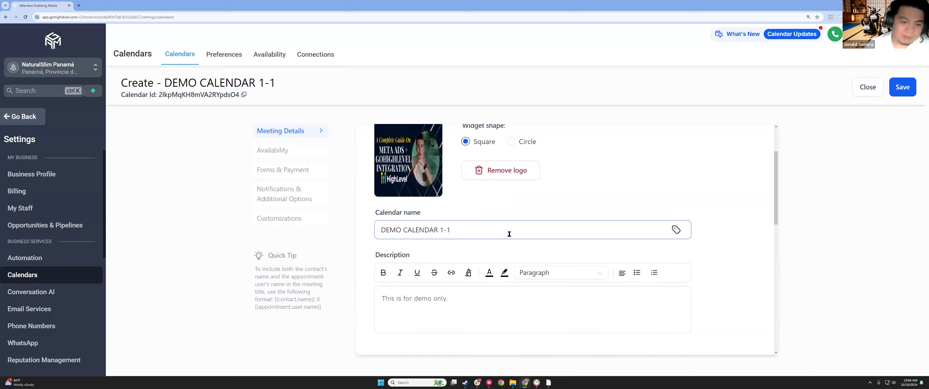
pyautogui.scroll(-4, 460, 230)
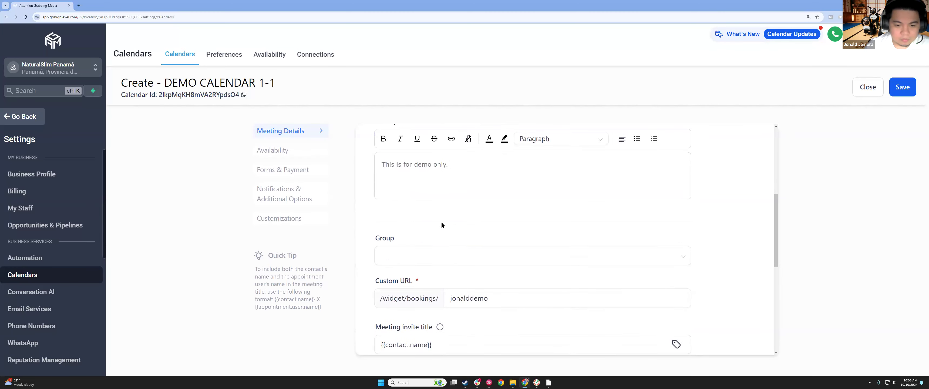
pyautogui.click(444, 172)
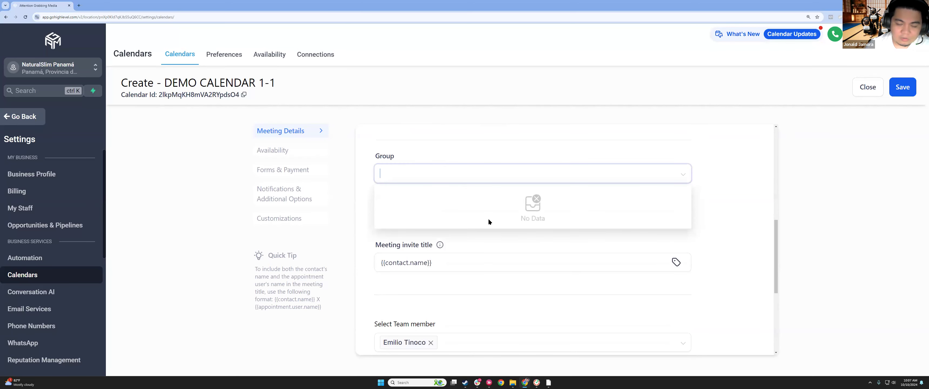
pyautogui.click(472, 139)
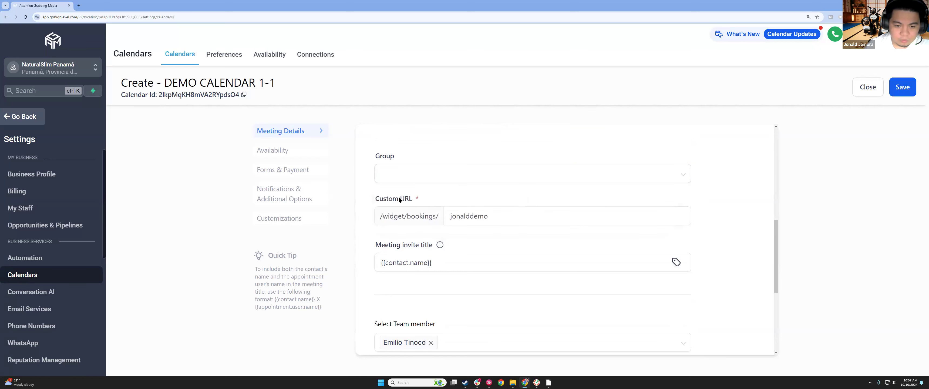
# Examine the meeting location types offered for the assigned team member, leaving the location as Custom
pyautogui.scroll(-4, 399, 199)
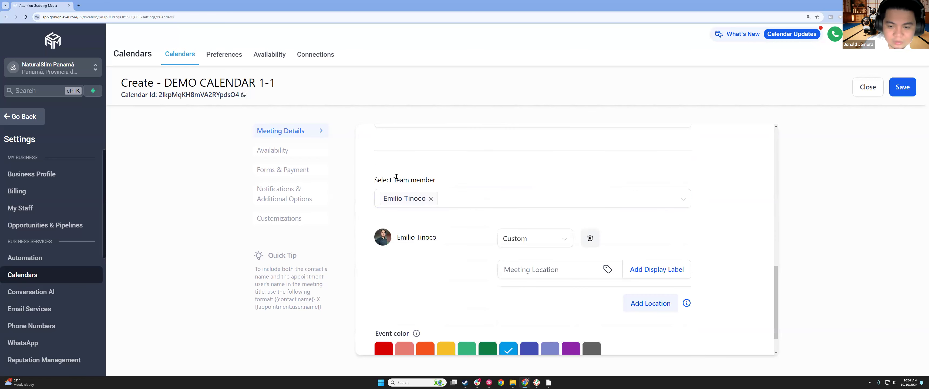
pyautogui.scroll(-1, 465, 235)
pyautogui.click(530, 203)
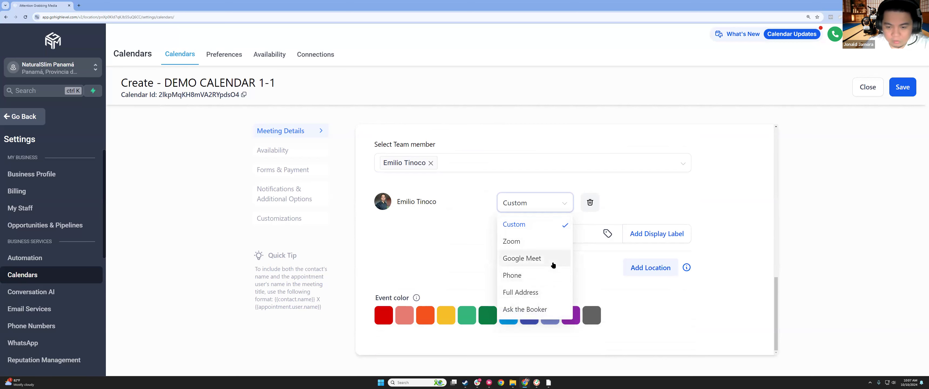
pyautogui.click(536, 245)
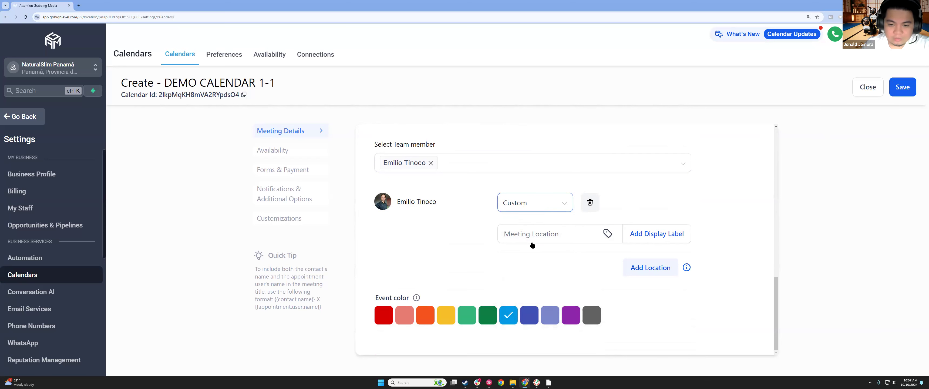
# Try Google Meet as the team member's meeting location and switch it back to Custom
pyautogui.click(534, 206)
pyautogui.click(505, 256)
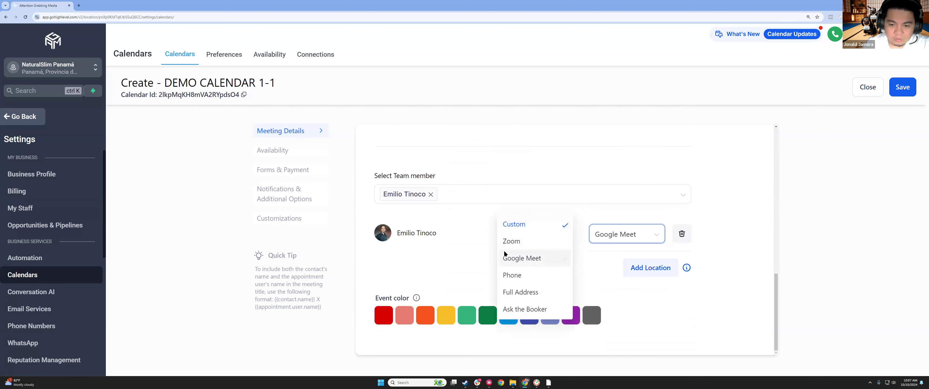
pyautogui.click(659, 243)
pyautogui.click(595, 260)
# Copy the agmagency Zoom meeting link from the other window and paste it as the custom meeting location
pyautogui.click(543, 235)
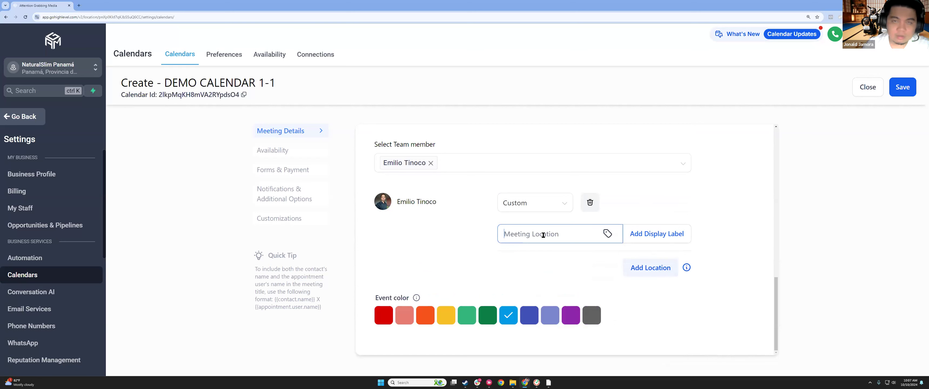
pyautogui.hotkey('alt', 'Tab')
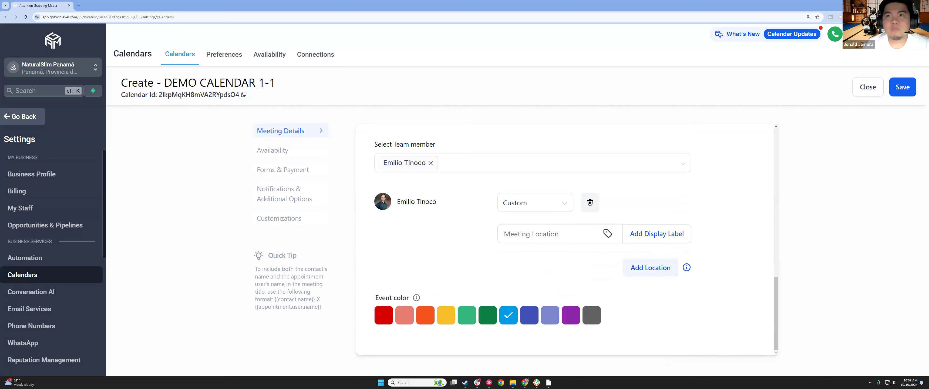
pyautogui.click(526, 234)
pyautogui.hotkey('ctrl', 'v')
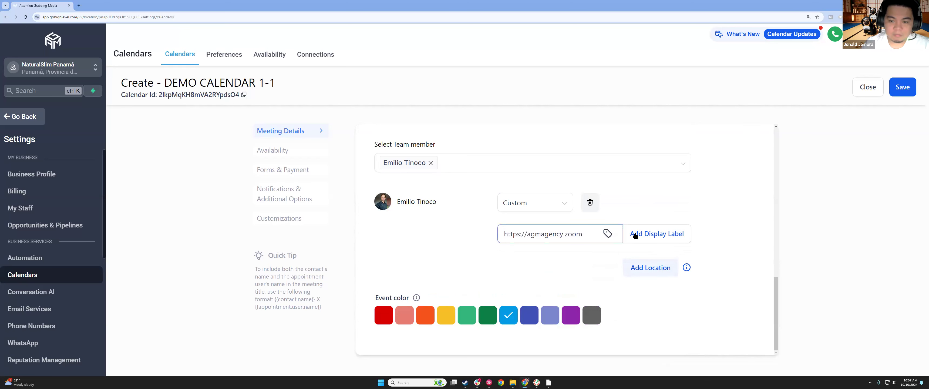
pyautogui.doubleClick(574, 236)
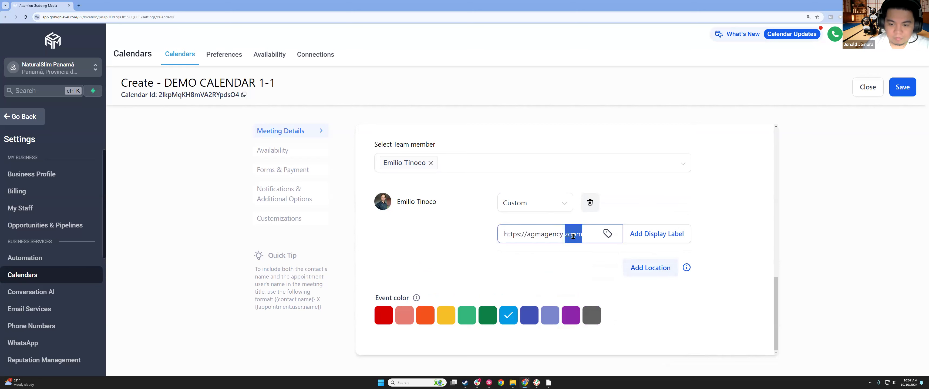
pyautogui.click(541, 256)
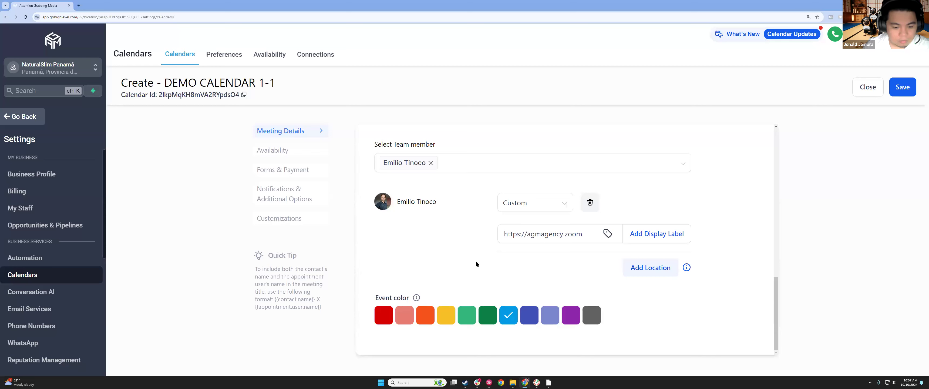
# Choose red as the event color and save the meeting details
pyautogui.click(548, 317)
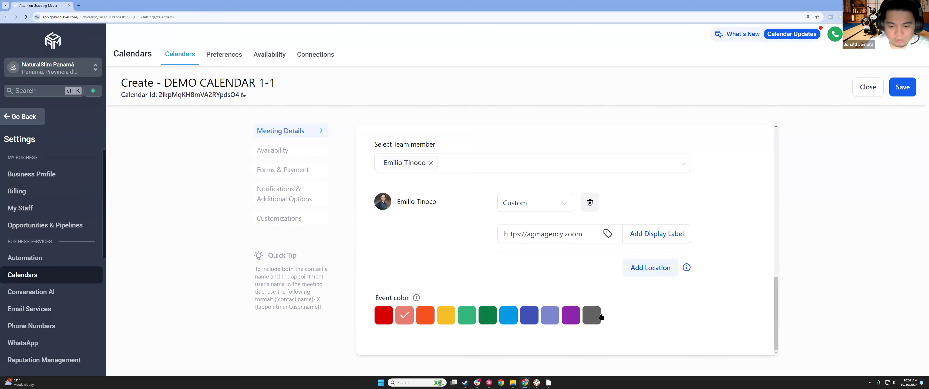
pyautogui.scroll(10, 637, 313)
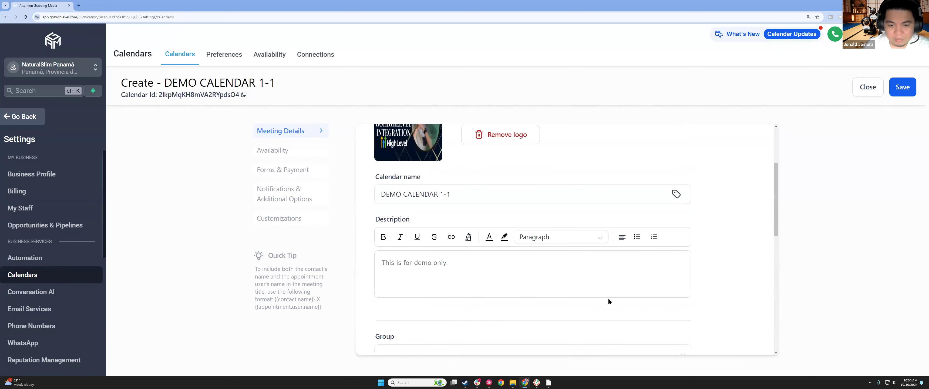
pyautogui.scroll(-10, 548, 262)
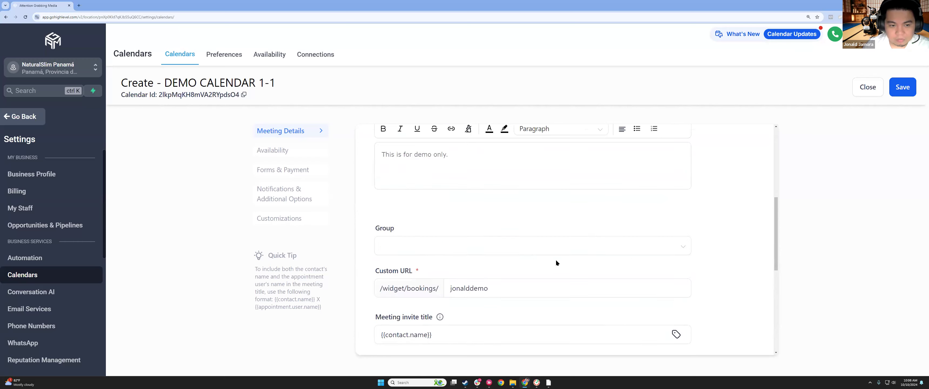
pyautogui.click(904, 93)
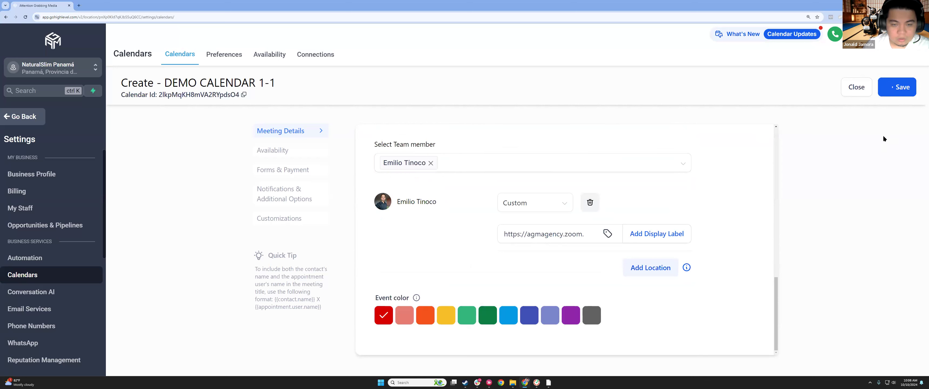
# Open the calendar's availability settings and review the meeting duration and meeting interval
pyautogui.click(272, 150)
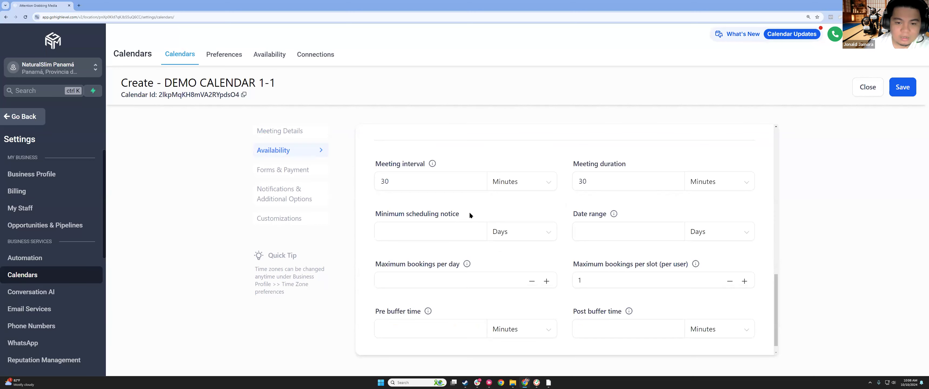
pyautogui.click(619, 187)
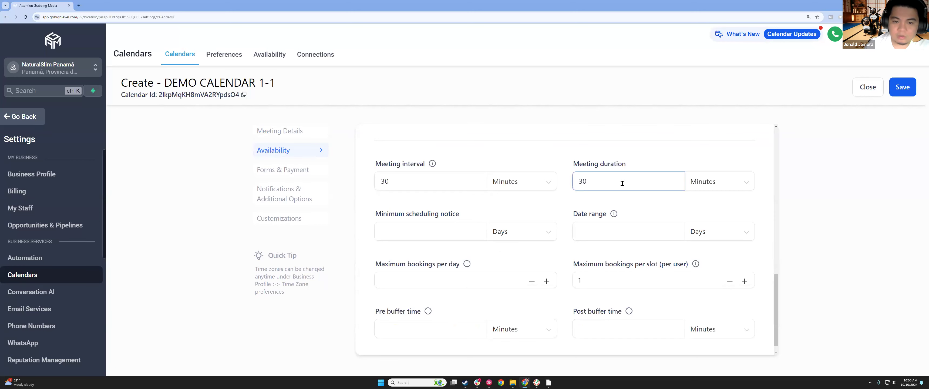
pyautogui.click(437, 184)
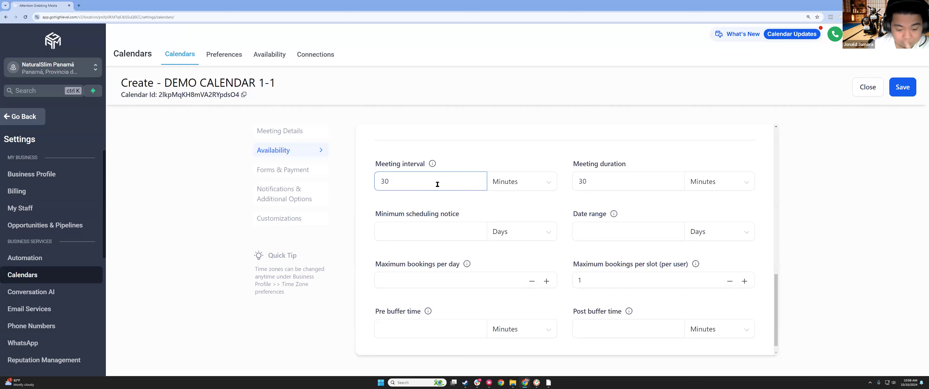
# Check the current date on the system calendar and set the minimum scheduling notice to 1 day
pyautogui.click(431, 230)
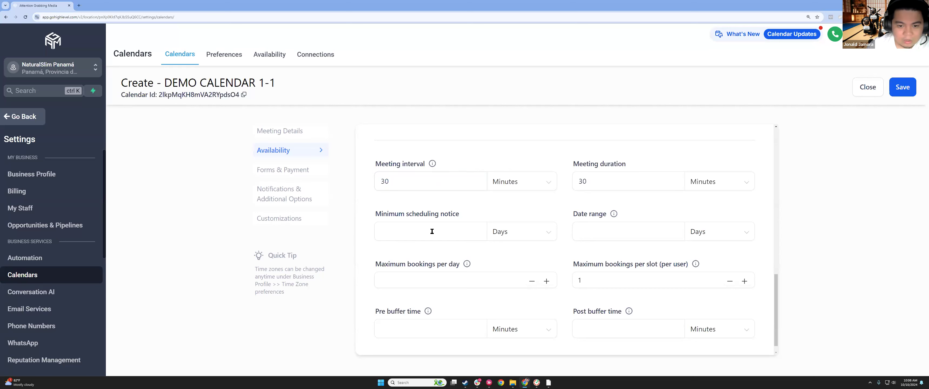
pyautogui.scroll(-1, 443, 229)
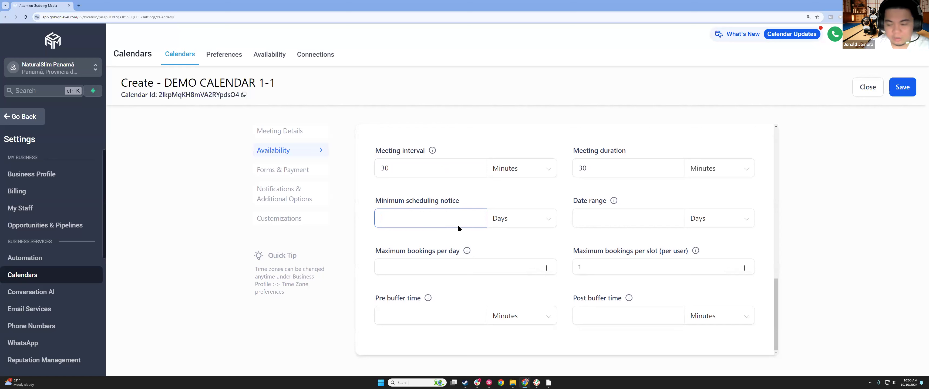
pyautogui.click(902, 382)
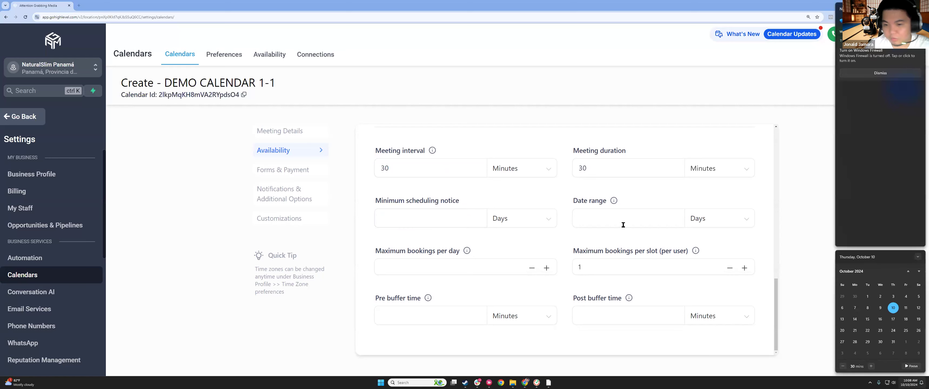
pyautogui.click(431, 207)
pyautogui.click(421, 217)
pyautogui.write('1')
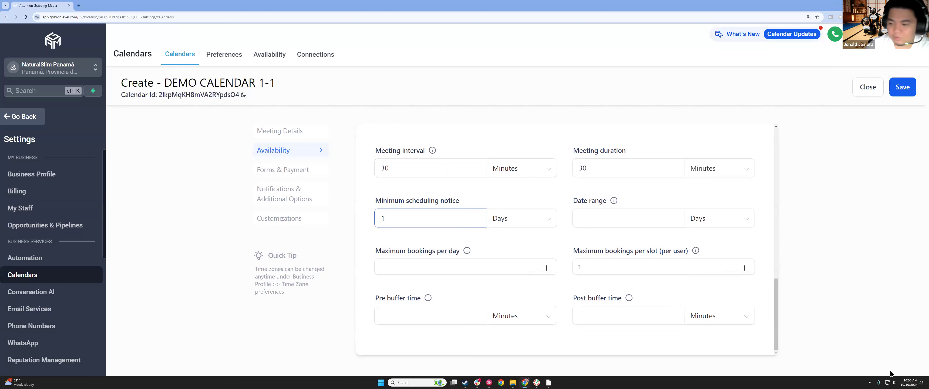
# Consult the system calendar again and set the booking date range to 3 days
pyautogui.click(911, 382)
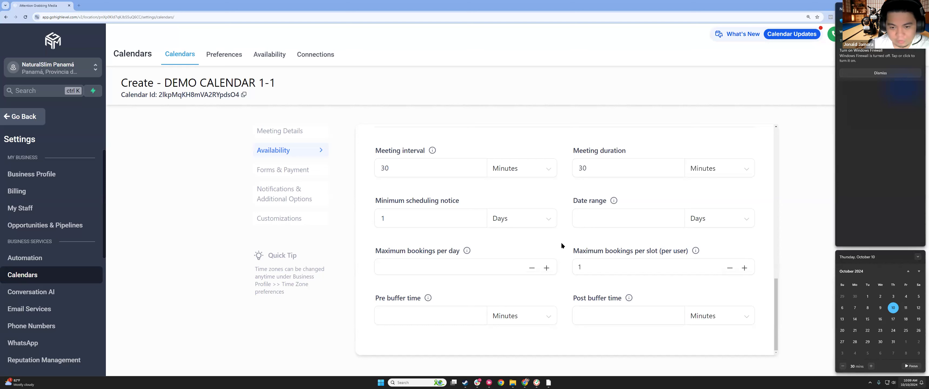
pyautogui.click(522, 236)
pyautogui.click(596, 215)
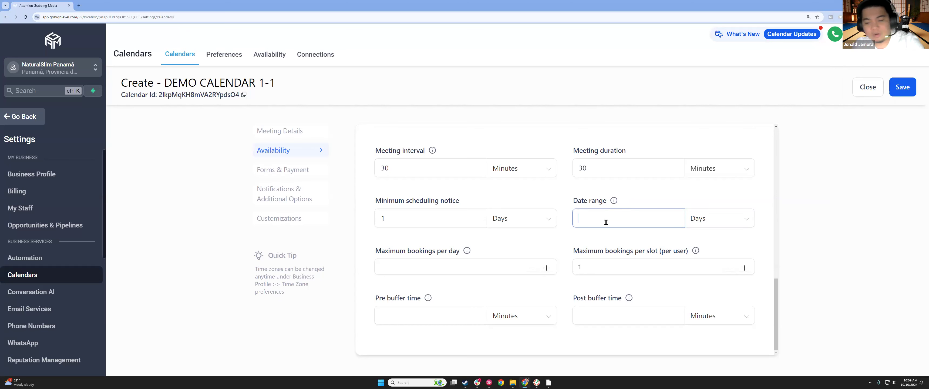
pyautogui.write('3')
pyautogui.click(816, 197)
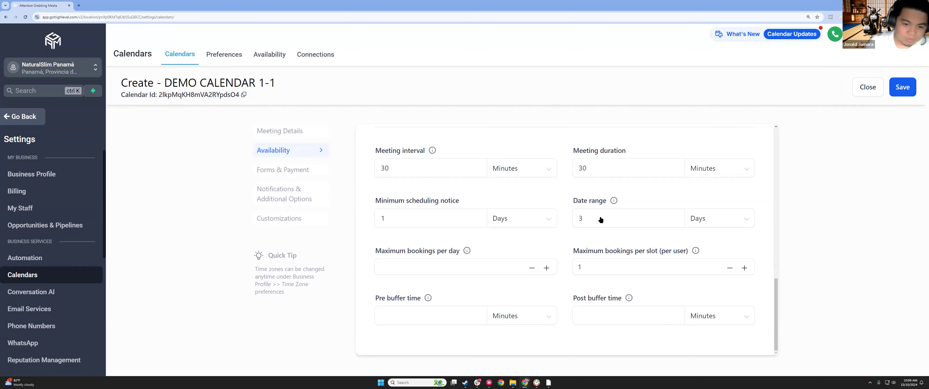
# Limit bookings to a maximum of 5 per day and 2 per slot for each user
pyautogui.click(458, 266)
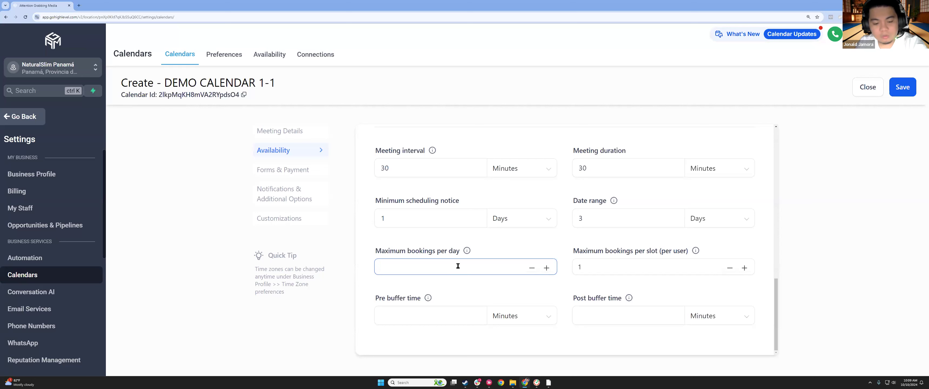
pyautogui.write('5')
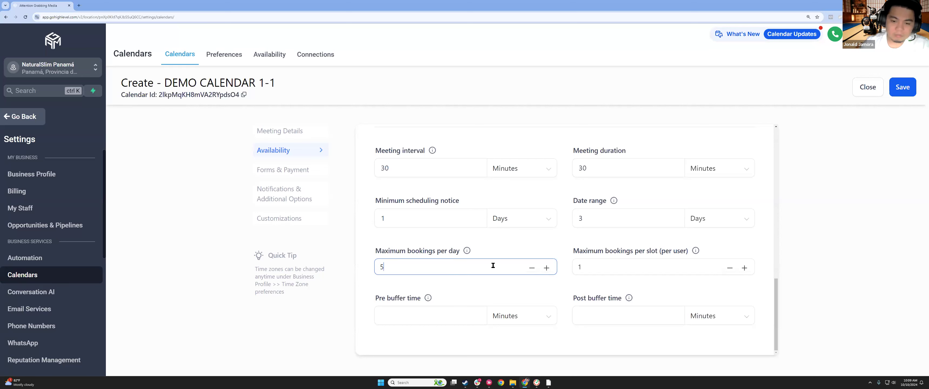
pyautogui.click(660, 271)
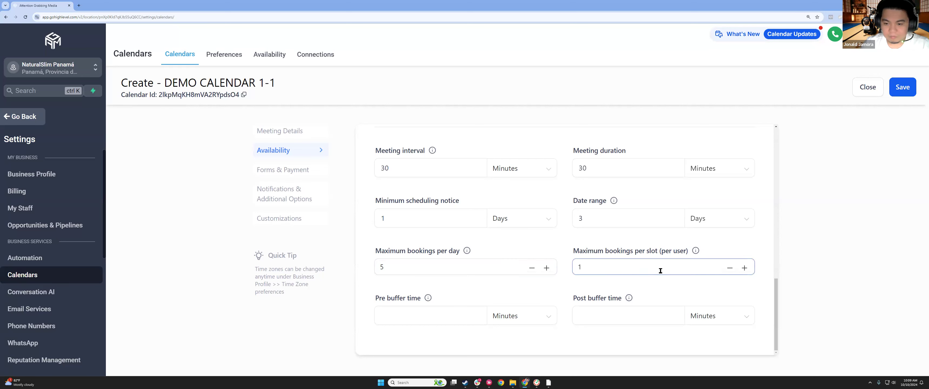
pyautogui.click(861, 246)
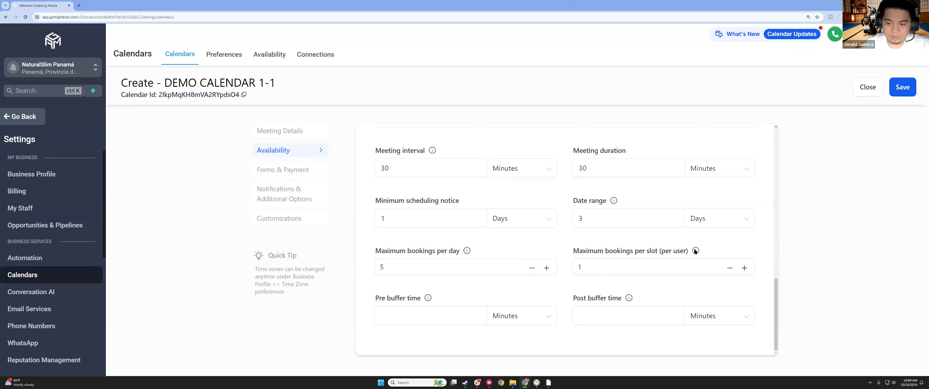
pyautogui.click(629, 267)
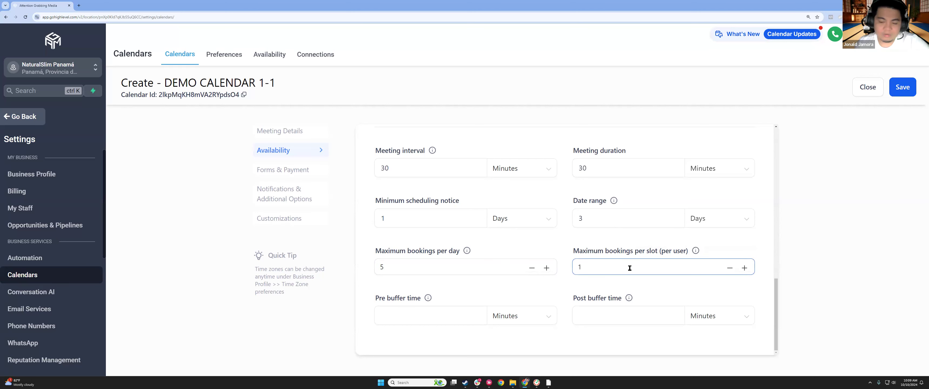
pyautogui.write('1')
pyautogui.press('BackSpace')
pyautogui.write('2')
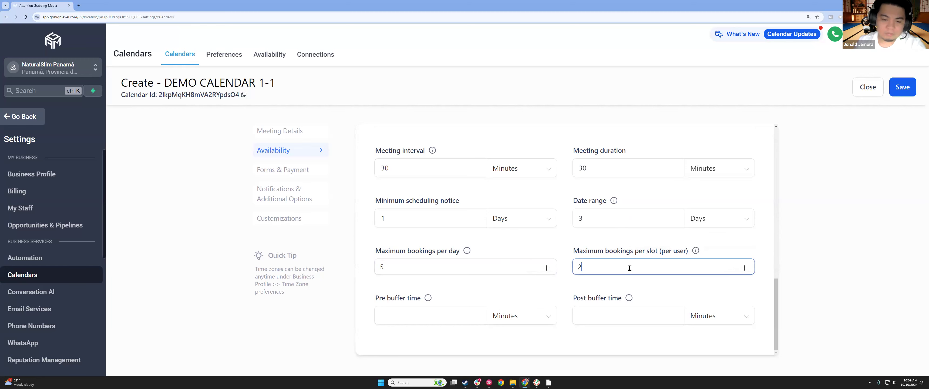
# Read the explanation of the pre buffer time, leave the buffer empty and save the availability settings
pyautogui.moveTo(427, 297)
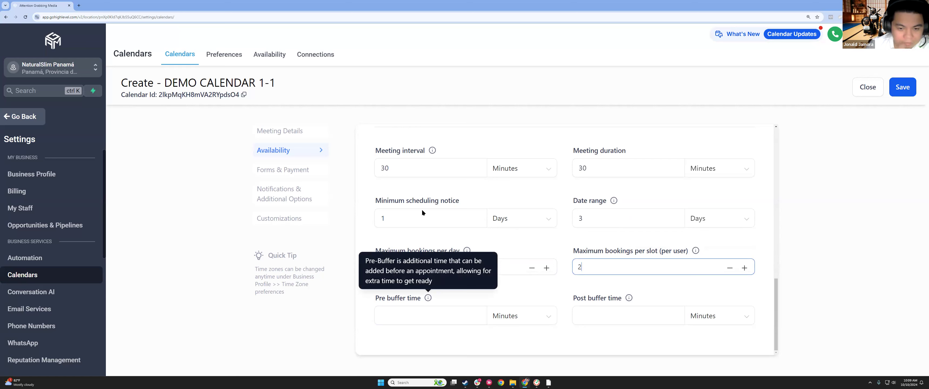
pyautogui.moveTo(429, 149)
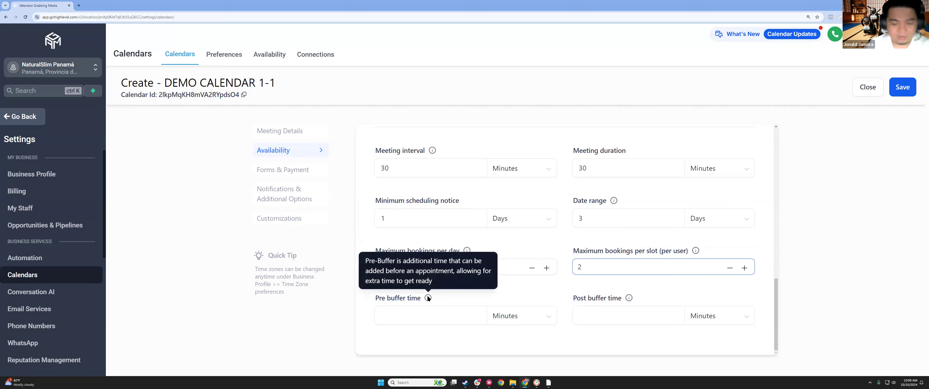
pyautogui.click(441, 317)
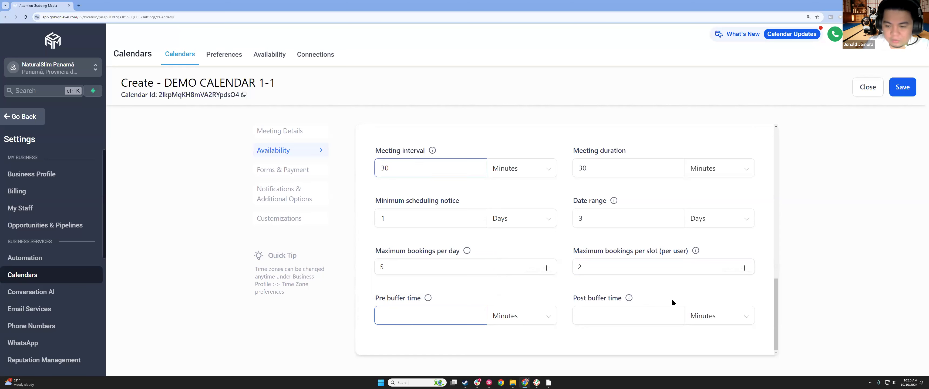
pyautogui.scroll(5, 460, 255)
pyautogui.click(902, 87)
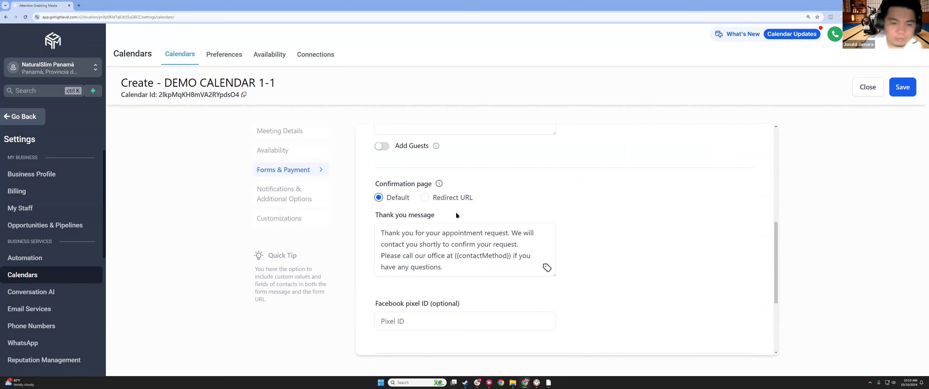
# Review the forms and payment settings, from form selection and widget order to the confirmation page, auto-confirmation and payment options
pyautogui.scroll(7, 458, 216)
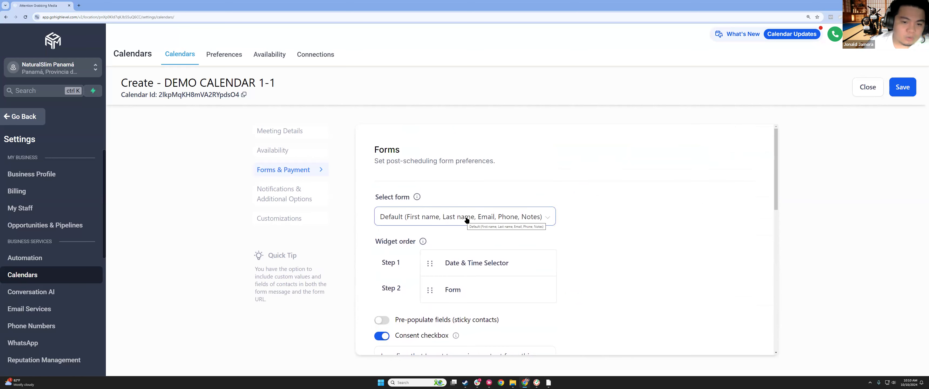
pyautogui.scroll(-2, 466, 220)
pyautogui.click(480, 145)
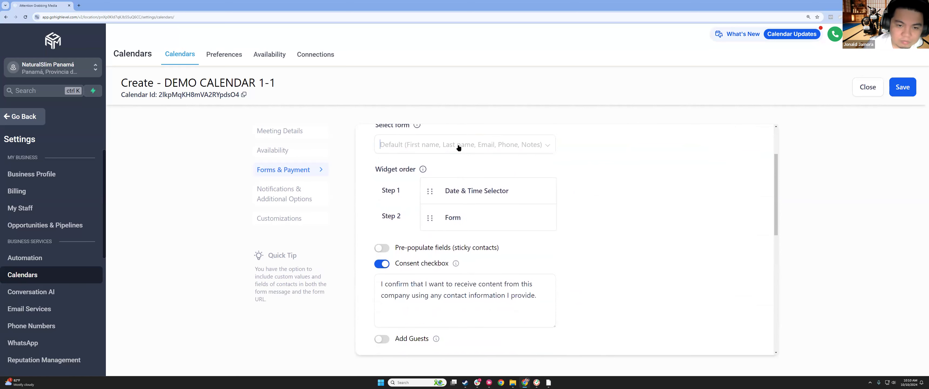
pyautogui.click(607, 186)
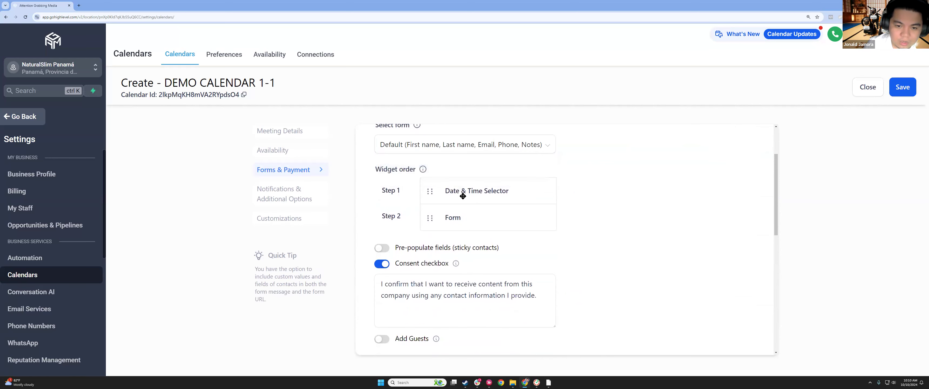
pyautogui.scroll(-6, 451, 225)
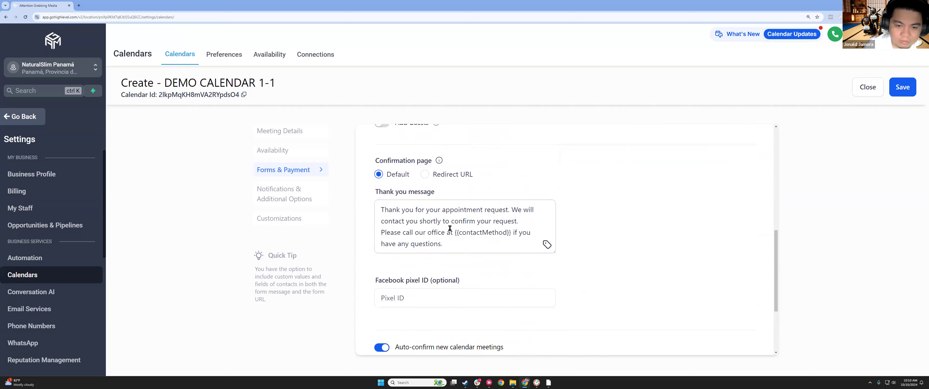
pyautogui.scroll(-3, 457, 230)
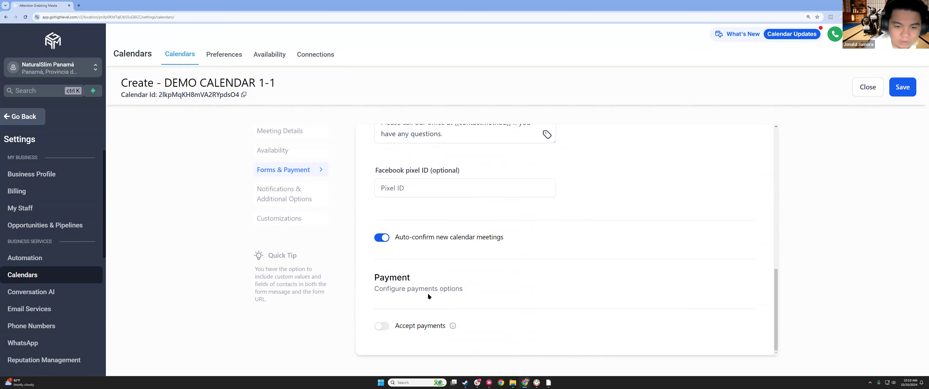
# Change the confirmation page type to a redirect URL
pyautogui.scroll(4, 428, 295)
pyautogui.click(453, 209)
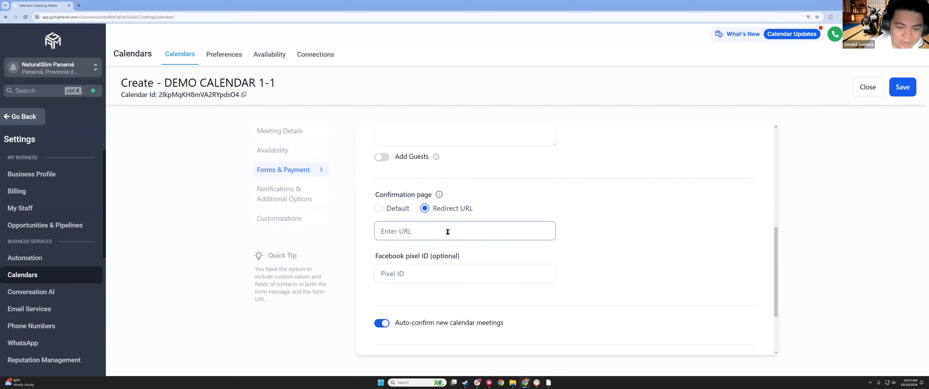
# Check which guest detail choices the Add Guests option offers, leaving the option disabled
pyautogui.scroll(4, 426, 253)
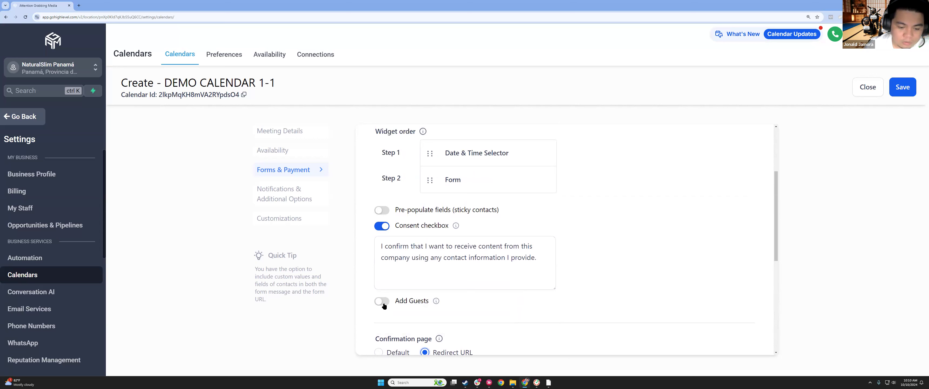
pyautogui.click(383, 303)
pyautogui.scroll(-2, 408, 258)
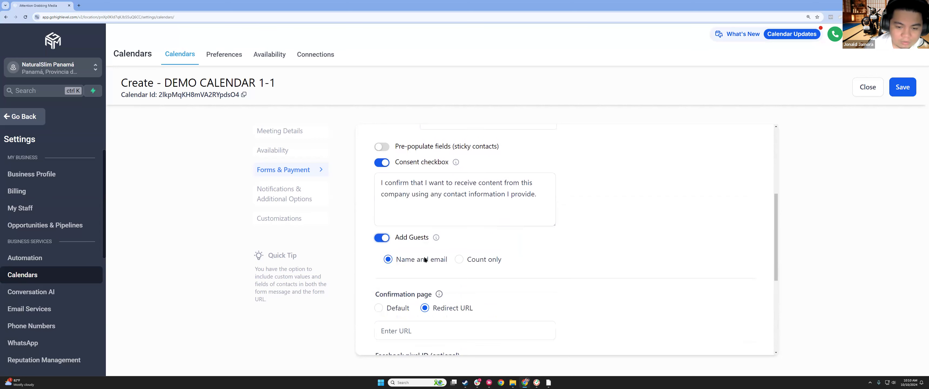
pyautogui.click(382, 229)
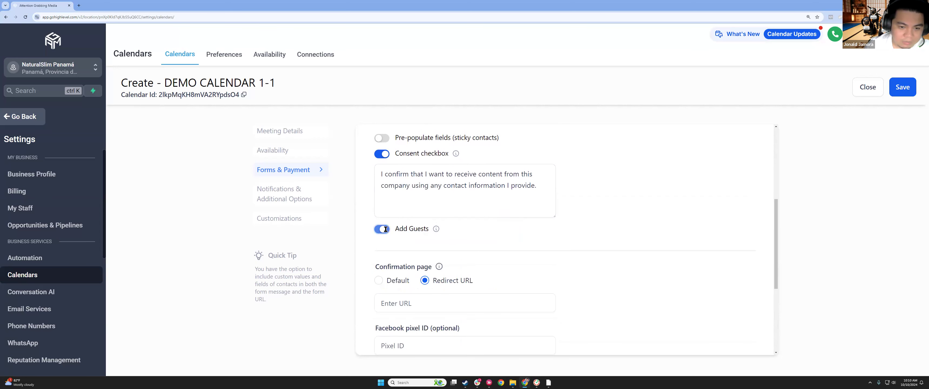
# Recheck the form selection, widget order and consent settings, and save the forms and payment settings
pyautogui.scroll(5, 537, 245)
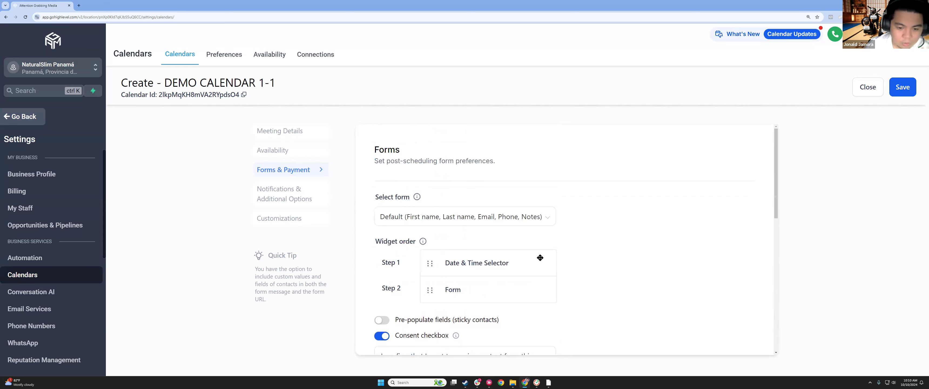
pyautogui.scroll(-6, 539, 258)
pyautogui.scroll(6, 540, 258)
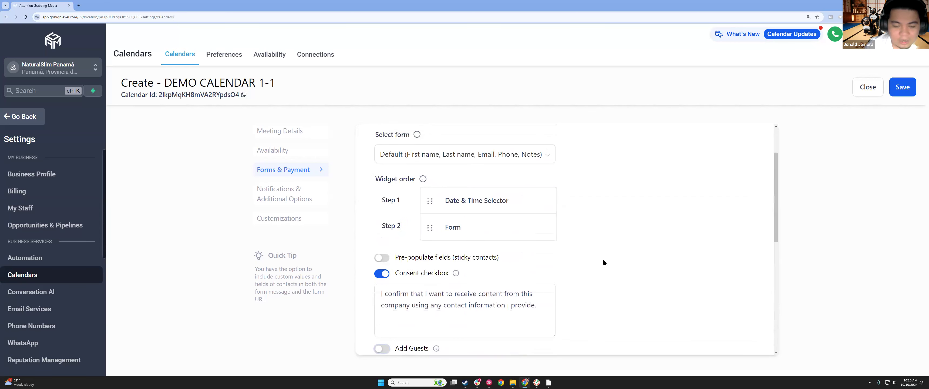
pyautogui.click(898, 90)
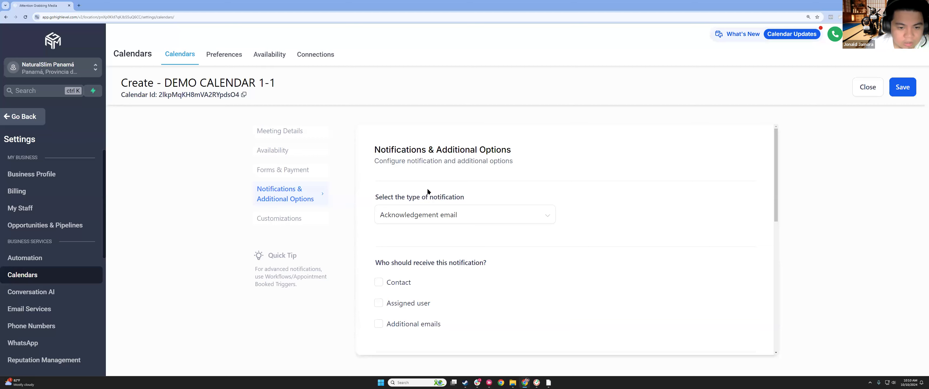
# Send the acknowledgement email to the contact and the assigned user, leaving out additional emails
pyautogui.scroll(-4, 471, 253)
pyautogui.scroll(2, 441, 216)
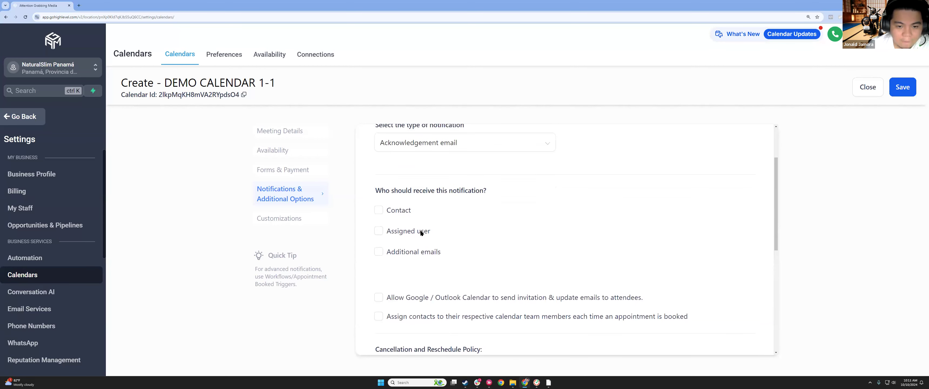
pyautogui.click(406, 211)
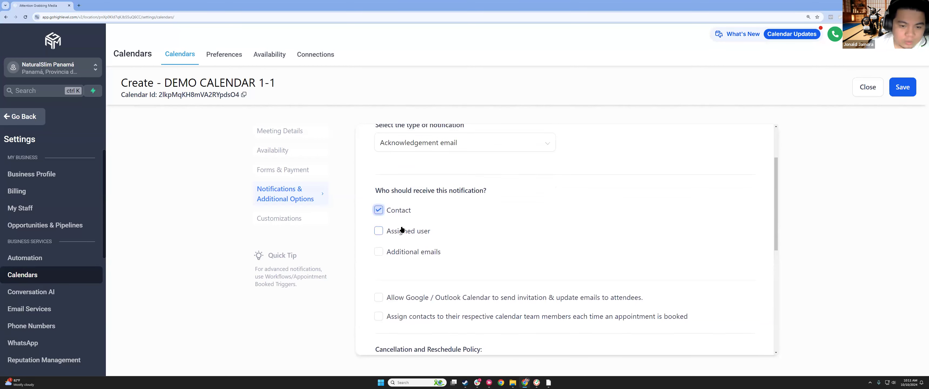
pyautogui.click(404, 232)
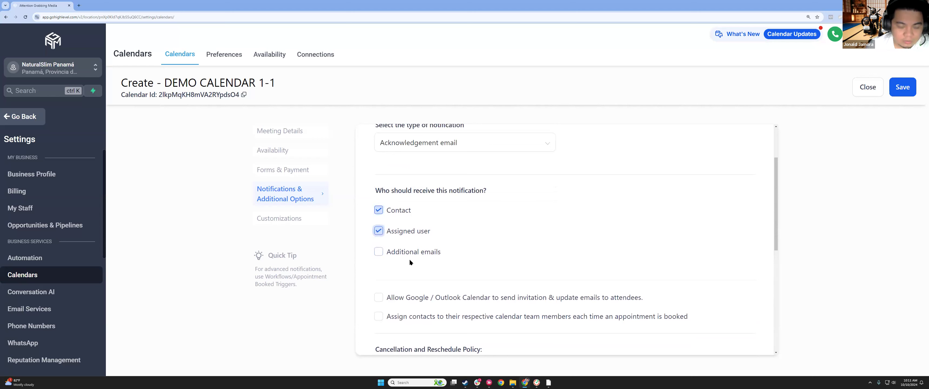
pyautogui.click(414, 252)
pyautogui.click(417, 296)
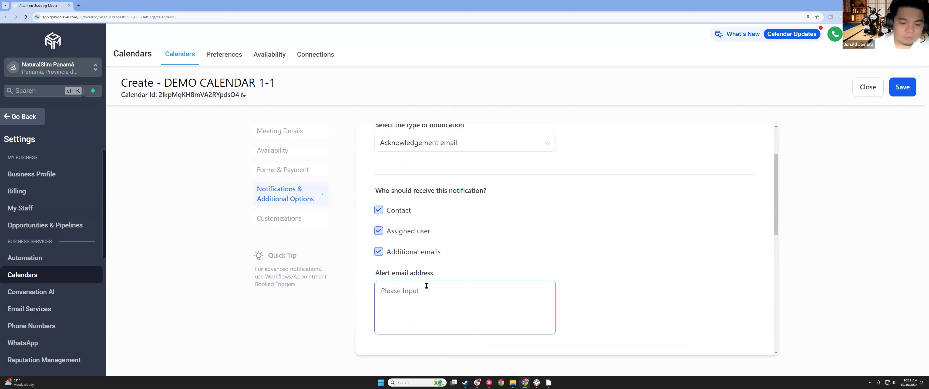
pyautogui.click(396, 254)
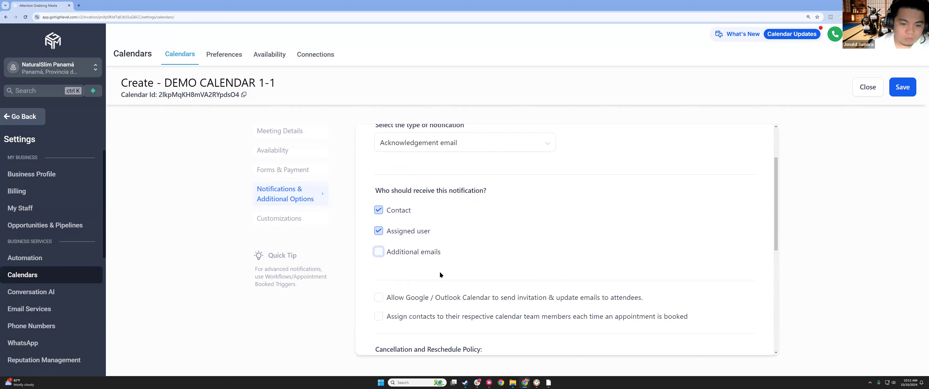
# Allow Google / Outlook Calendar to send invitation and update emails, and assign contacts to their calendar team members at each booking
pyautogui.scroll(-4, 440, 273)
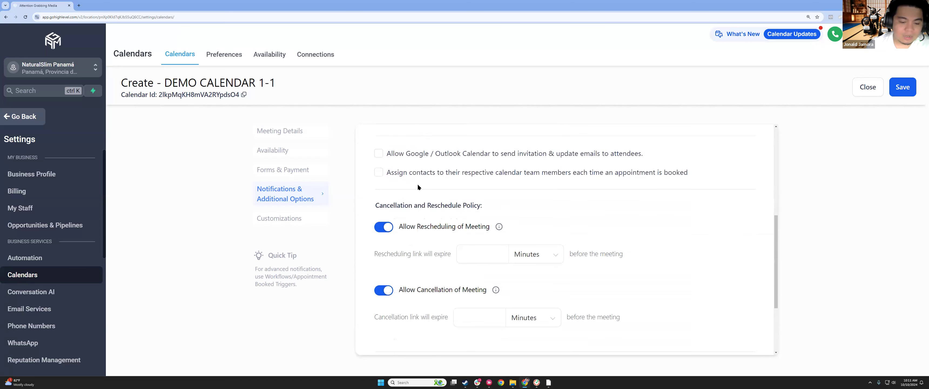
pyautogui.click(392, 160)
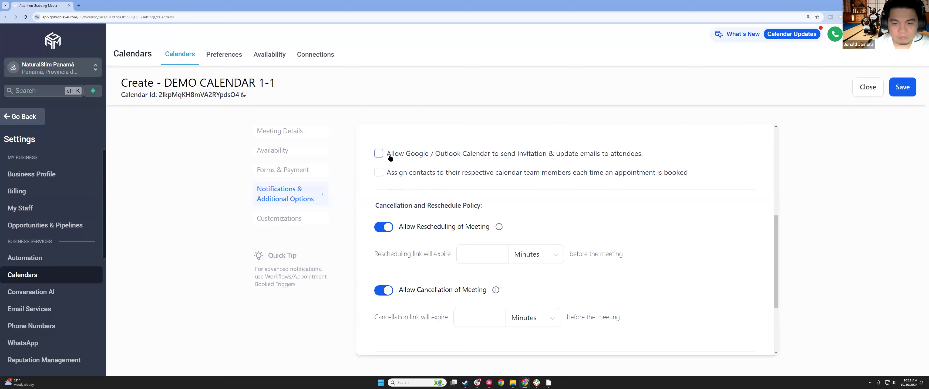
pyautogui.click(380, 174)
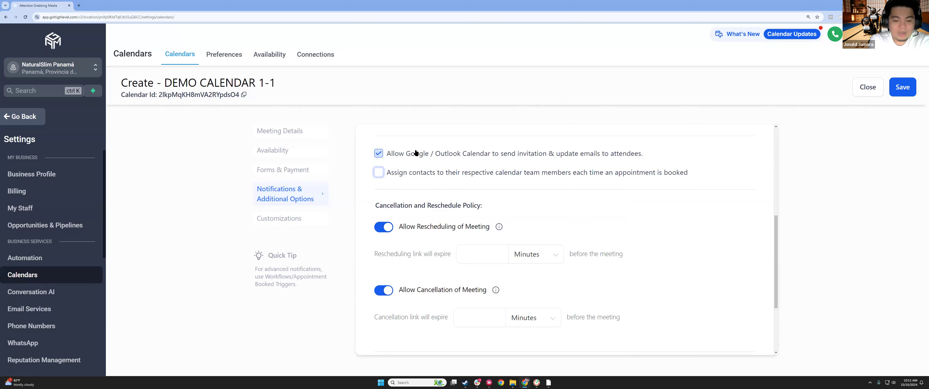
pyautogui.click(377, 174)
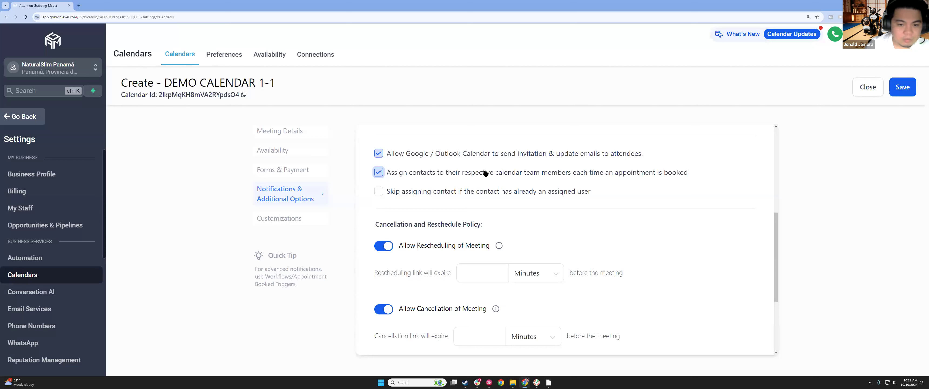
pyautogui.click(378, 173)
pyautogui.click(379, 172)
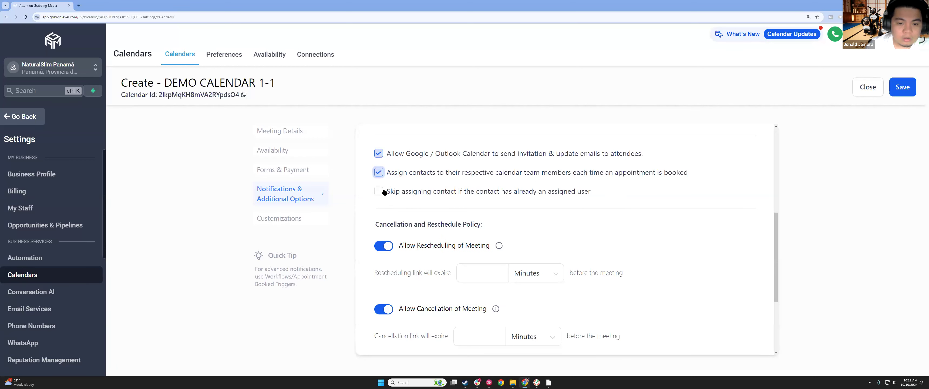
# Review the cancellation and reschedule policy and the additional notes, leave the link expiry empty, and save the notification settings
pyautogui.scroll(-2, 615, 222)
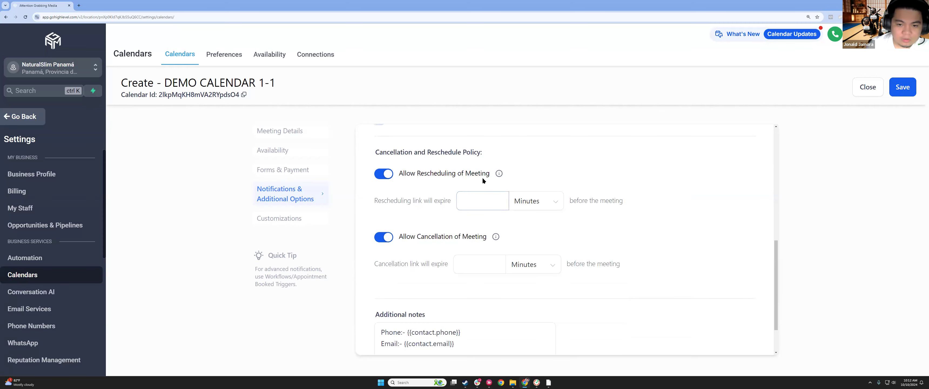
pyautogui.click(482, 196)
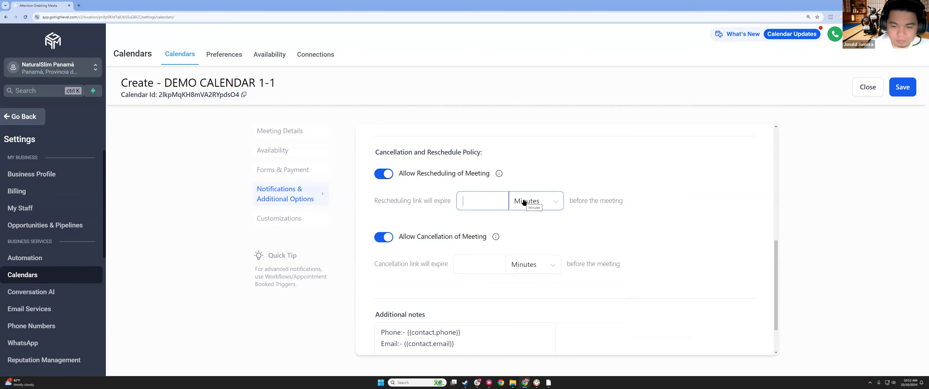
pyautogui.scroll(-2, 468, 261)
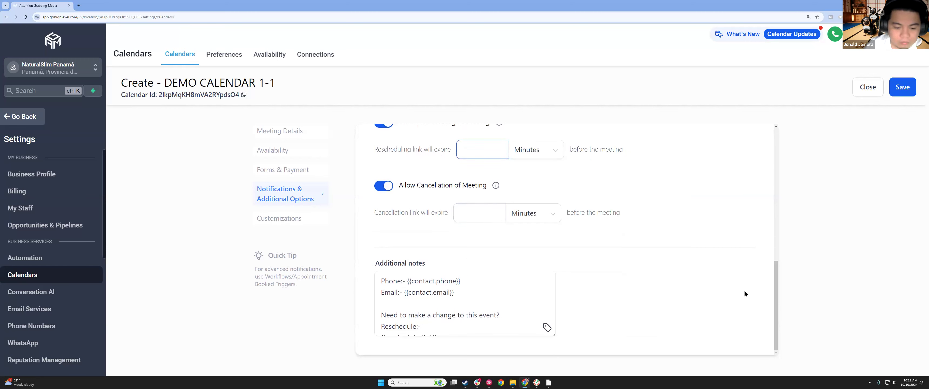
pyautogui.scroll(6, 420, 267)
pyautogui.scroll(-6, 420, 267)
pyautogui.scroll(-2, 483, 312)
pyautogui.click(905, 87)
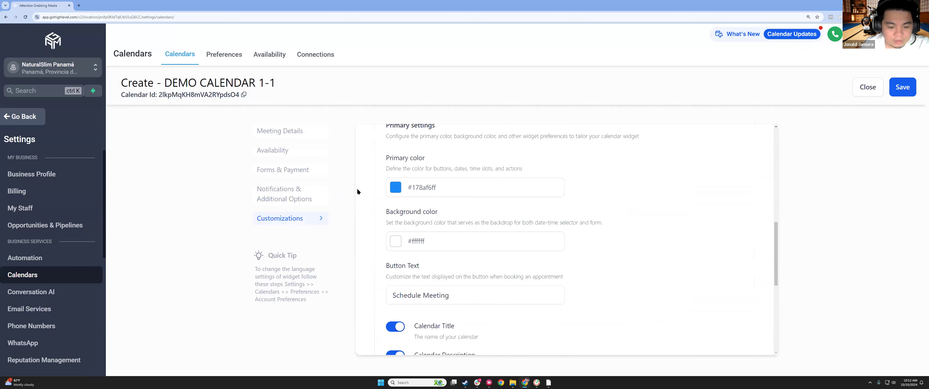
# Upload the BALDR site sale image from the Downloads folder as the calendar image
pyautogui.scroll(8, 519, 184)
pyautogui.scroll(2, 494, 200)
pyautogui.scroll(-4, 499, 207)
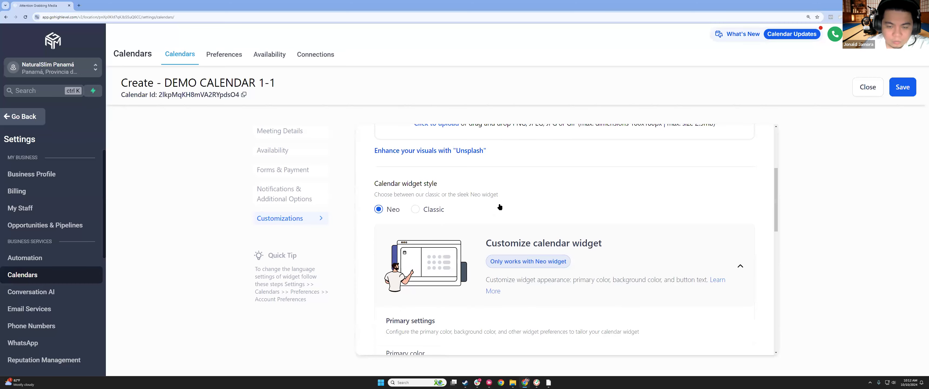
pyautogui.scroll(3, 500, 207)
pyautogui.click(430, 193)
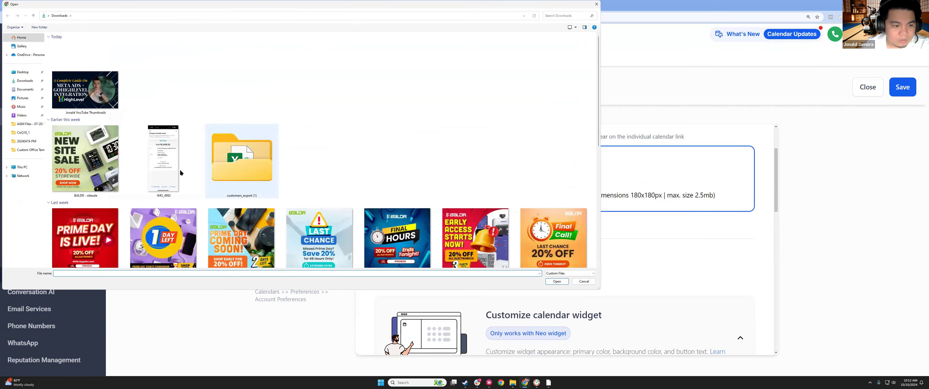
pyautogui.doubleClick(94, 165)
# Compare the Classic and Neo widget styles, keep Neo, and review the color, button text and custom code options
pyautogui.scroll(-5, 501, 212)
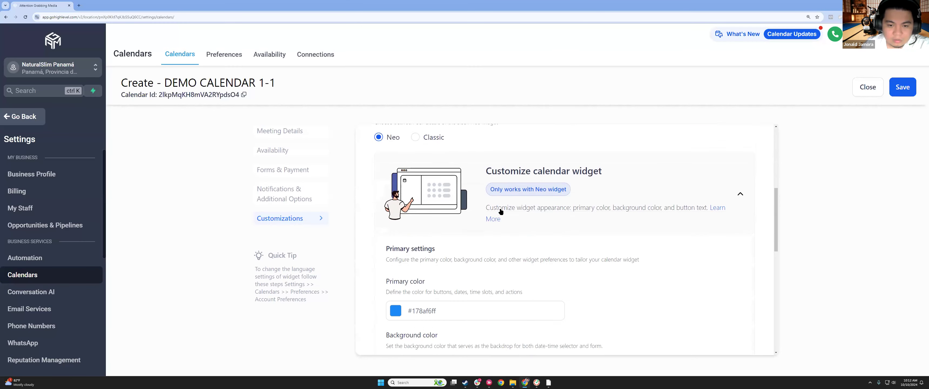
pyautogui.scroll(2, 501, 212)
pyautogui.click(415, 209)
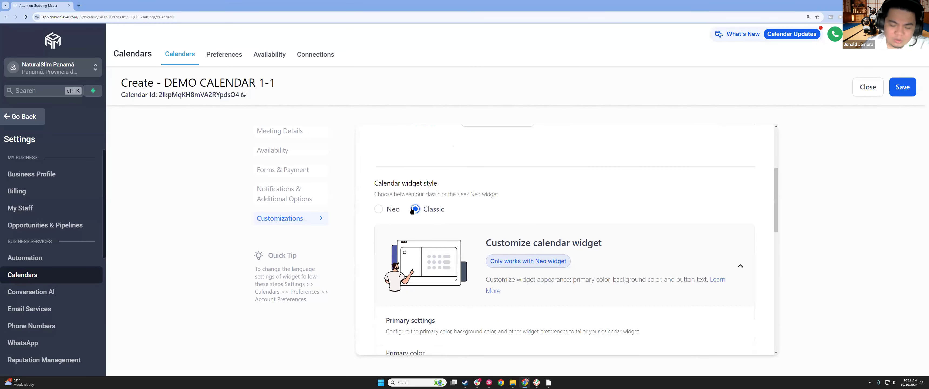
pyautogui.click(393, 213)
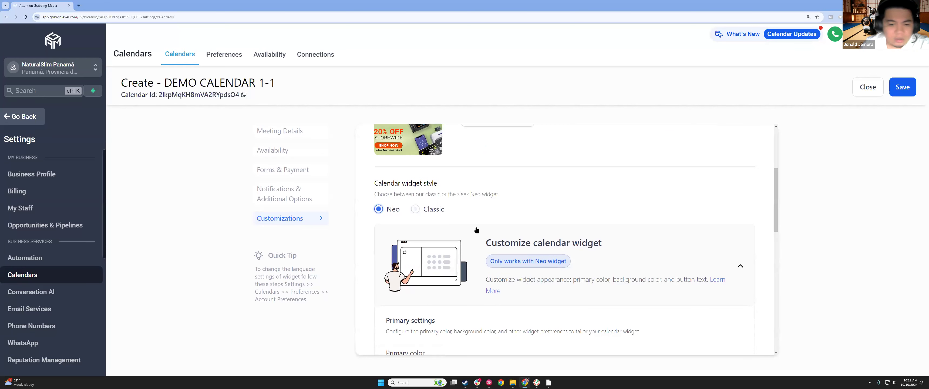
pyautogui.scroll(-4, 447, 183)
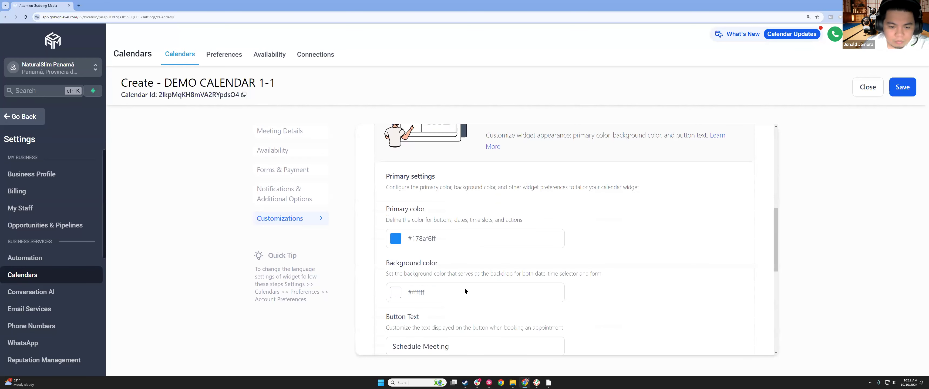
pyautogui.scroll(-5, 464, 291)
pyautogui.scroll(-4, 481, 216)
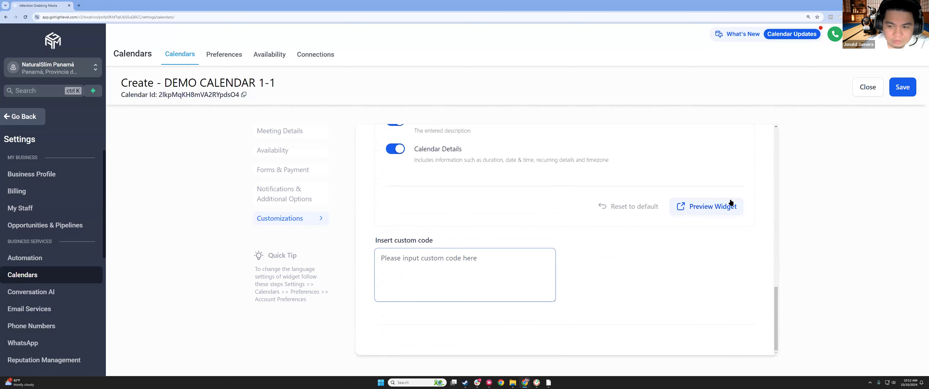
# Preview the booking widget in a new tab and check its image, title, duration and description
pyautogui.click(711, 206)
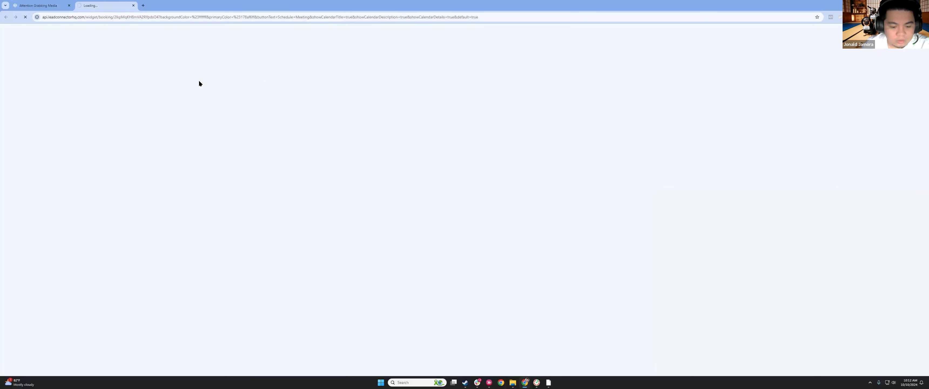
pyautogui.click(38, 7)
pyautogui.click(101, 6)
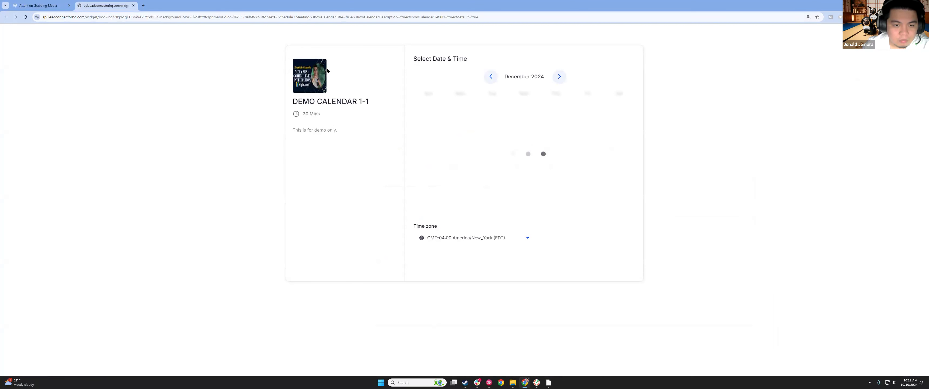
pyautogui.doubleClick(329, 103)
pyautogui.tripleClick(322, 129)
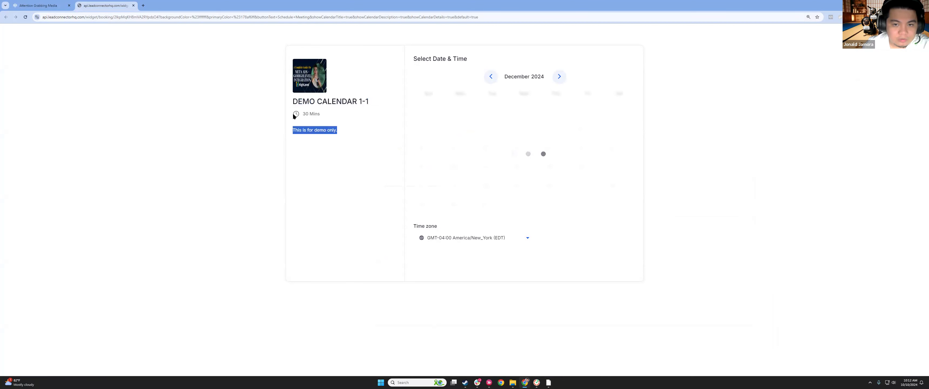
# Return to the calendar settings and save the customizations
pyautogui.click(39, 5)
pyautogui.click(901, 87)
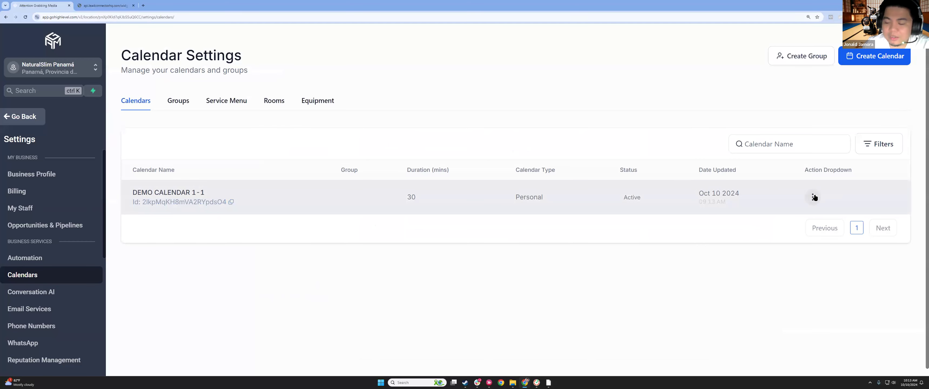
# Open the sharing options of DEMO CALENDAR 1-1 and copy its permanent link
pyautogui.click(813, 197)
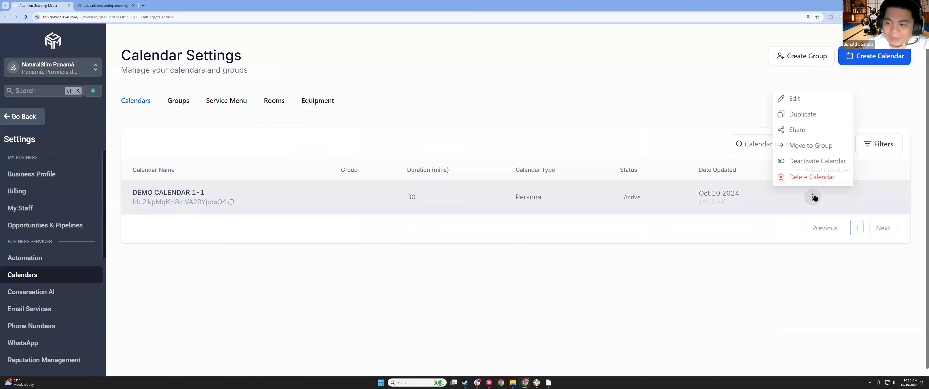
pyautogui.click(804, 131)
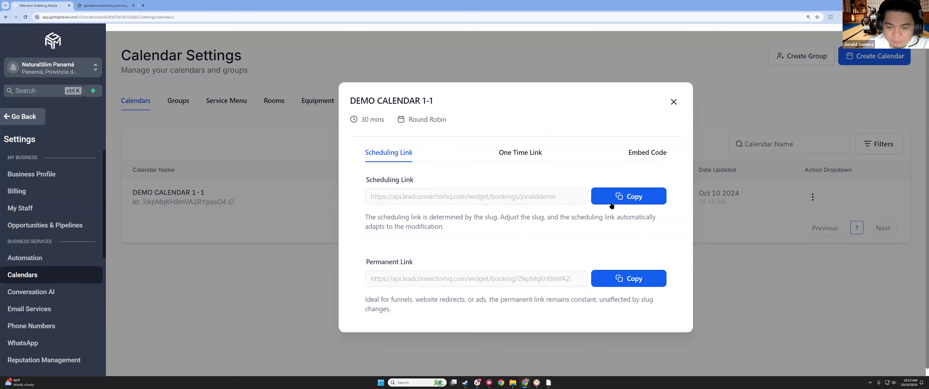
pyautogui.click(625, 282)
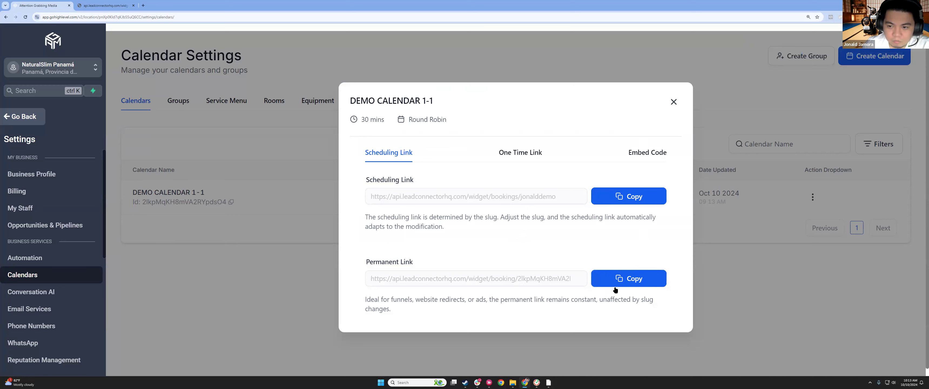
# Review the one-time link and embed code sharing options of DEMO CALENDAR 1-1 and copy its permanent link
pyautogui.click(621, 282)
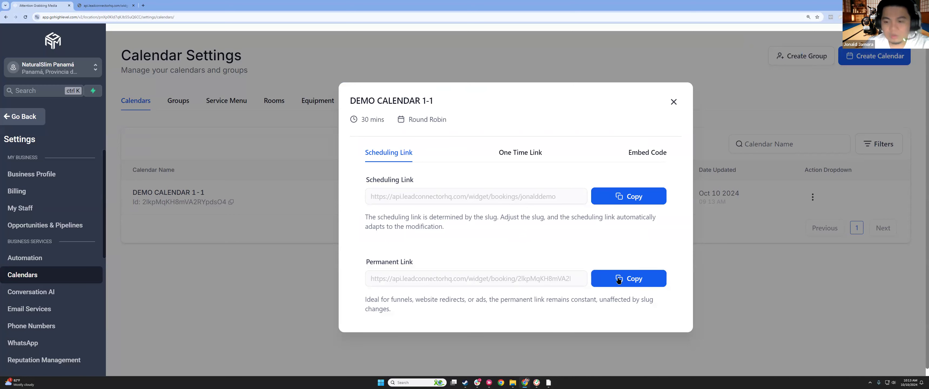
pyautogui.click(635, 152)
pyautogui.click(533, 155)
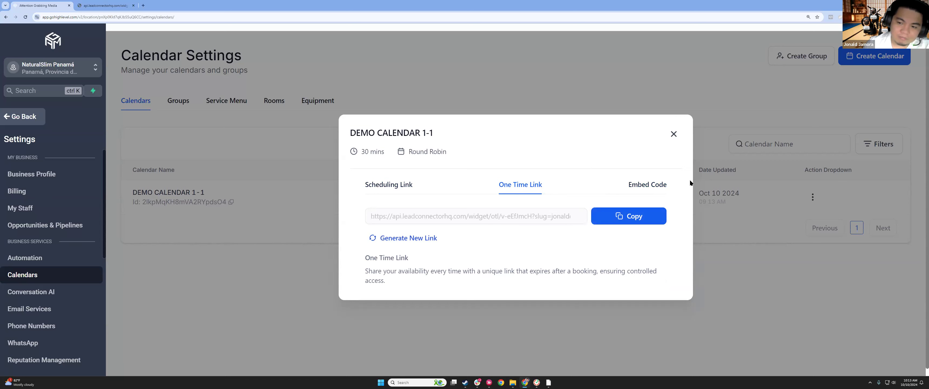
pyautogui.click(664, 183)
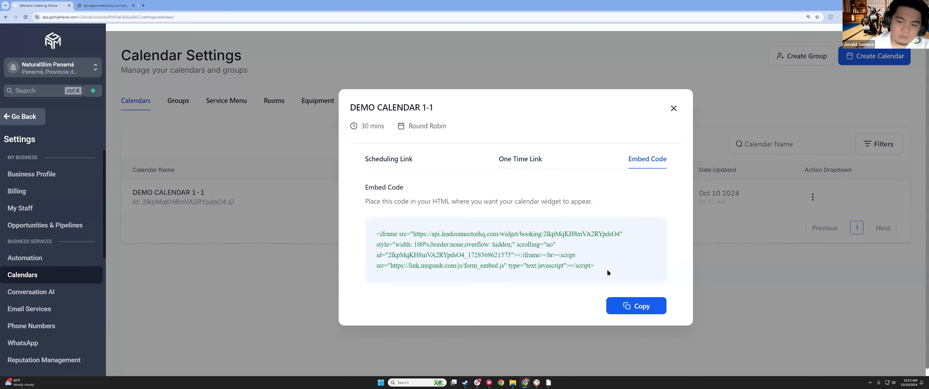
pyautogui.moveTo(606, 269)
pyautogui.mouseDown()
pyautogui.moveTo(518, 237)
pyautogui.moveTo(348, 210)
pyautogui.moveTo(369, 224)
pyautogui.moveTo(620, 268)
pyautogui.mouseUp()
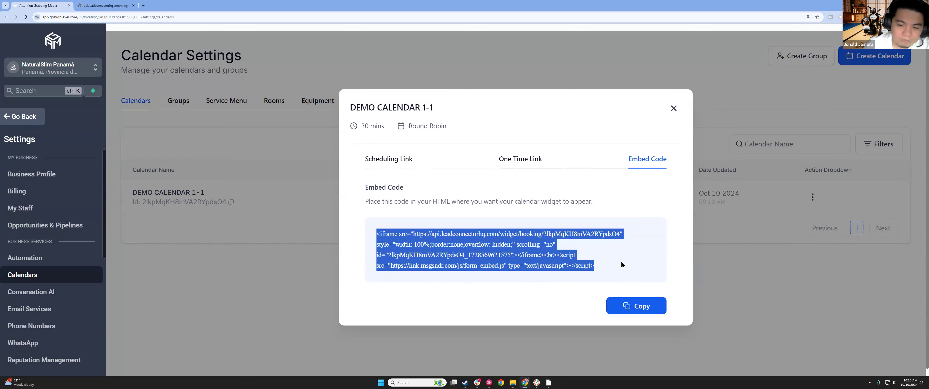
pyautogui.click(384, 159)
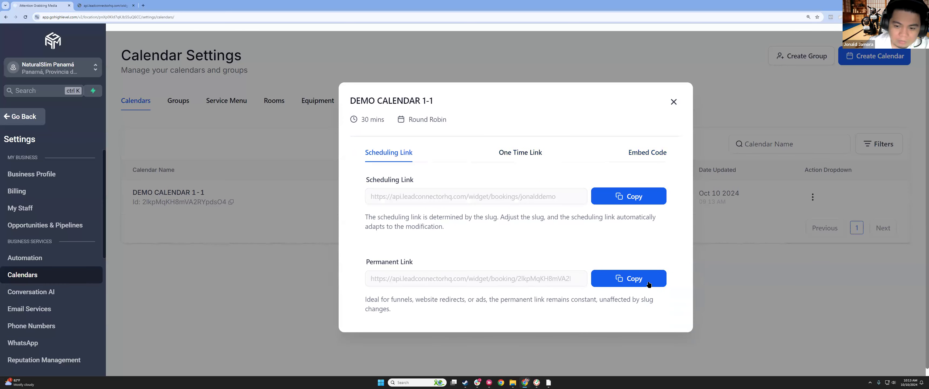
pyautogui.click(648, 284)
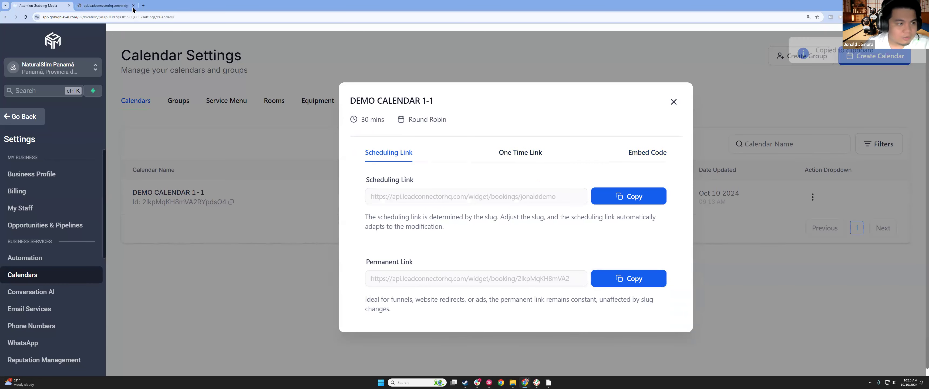
# Check the booking widget preview's time zone field and browse its months between October 2024 and January 2025 for available slots
pyautogui.click(78, 7)
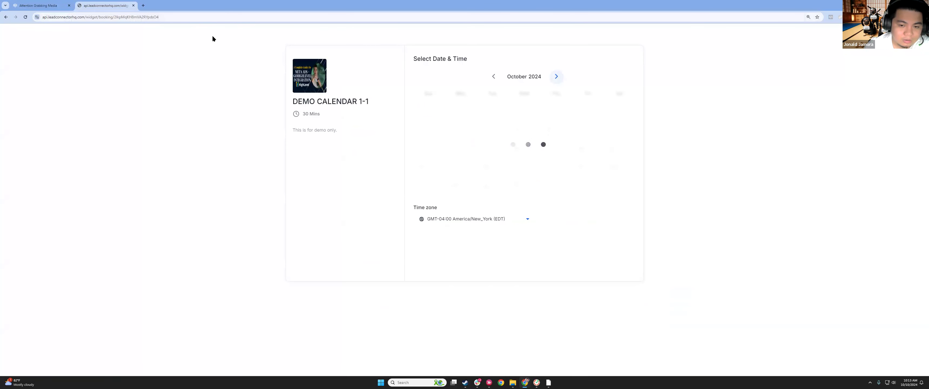
pyautogui.click(502, 220)
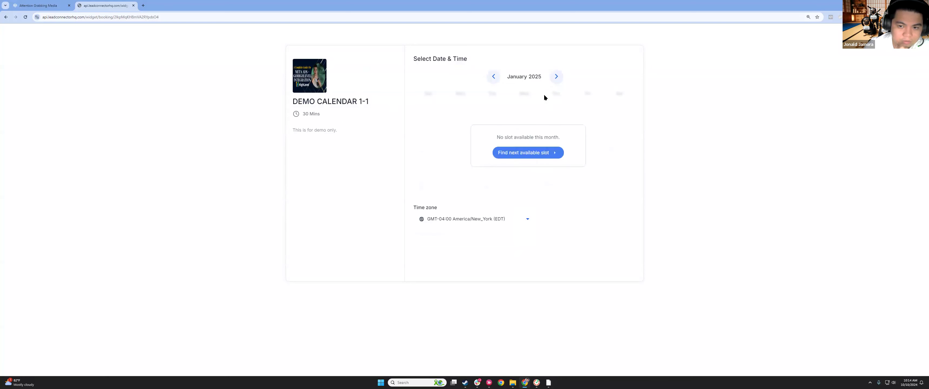
pyautogui.click(494, 76)
pyautogui.click(494, 76)
pyautogui.click(495, 76)
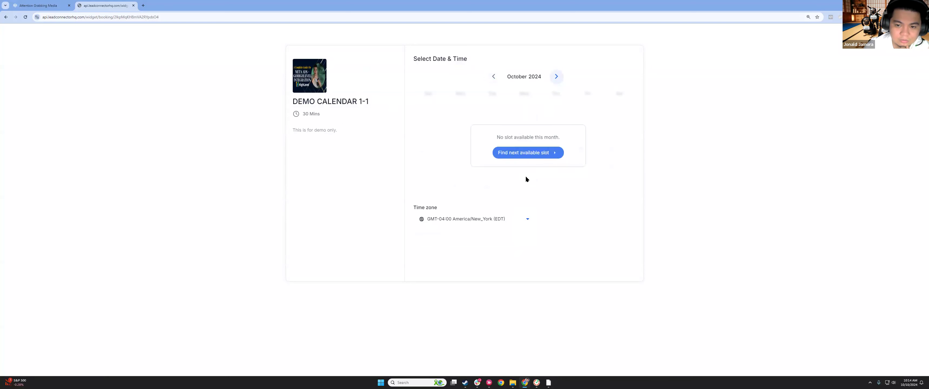
pyautogui.click(552, 77)
pyautogui.click(493, 76)
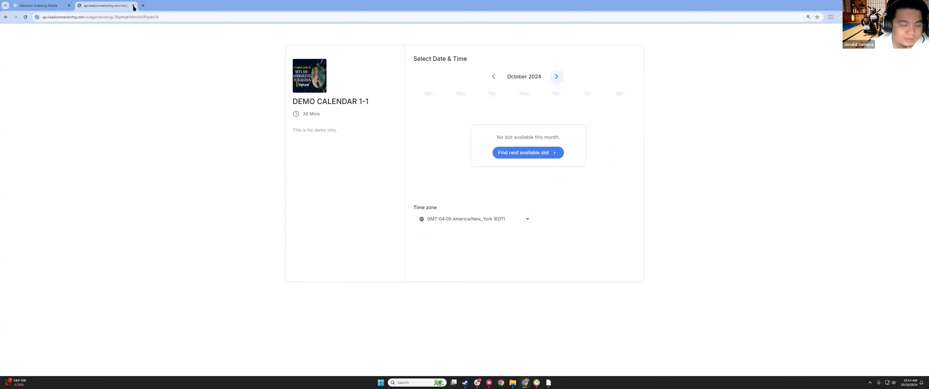
# Close the widget preview and the calendar's sharing options, and leave the settings for the main Calendars area
pyautogui.hotkey('ctrl', 'w')
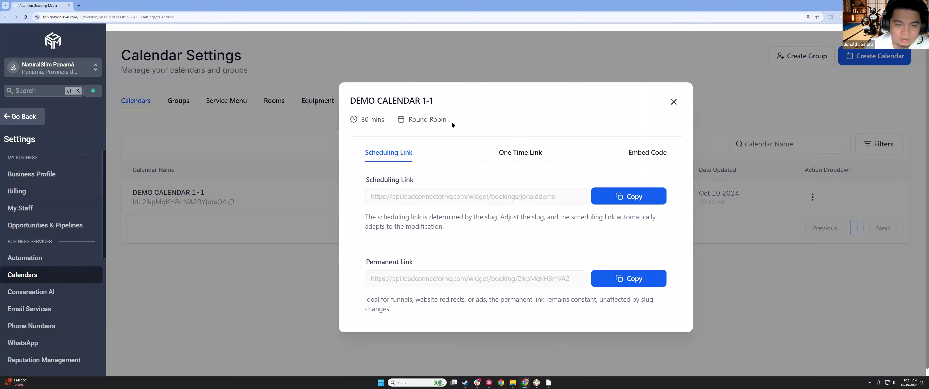
pyautogui.click(673, 102)
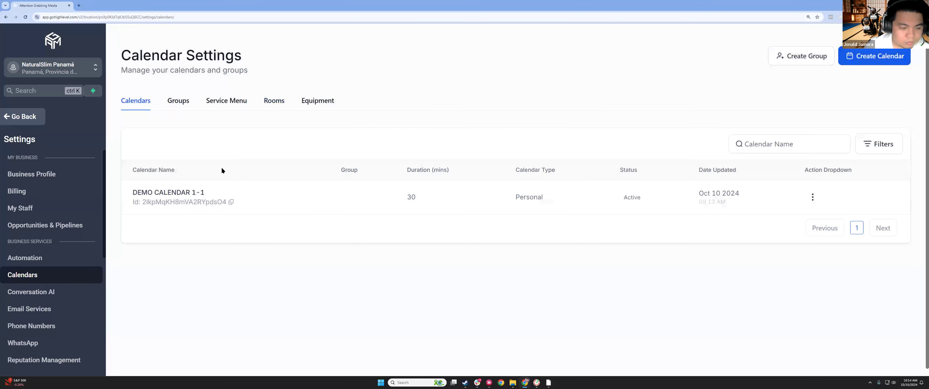
pyautogui.click(24, 117)
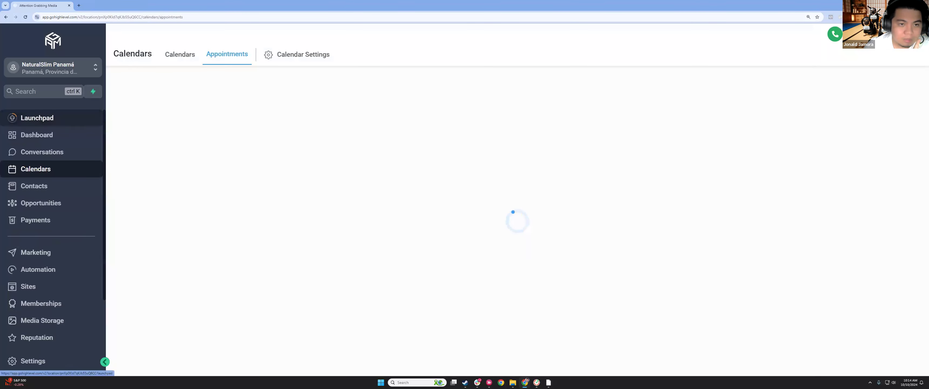